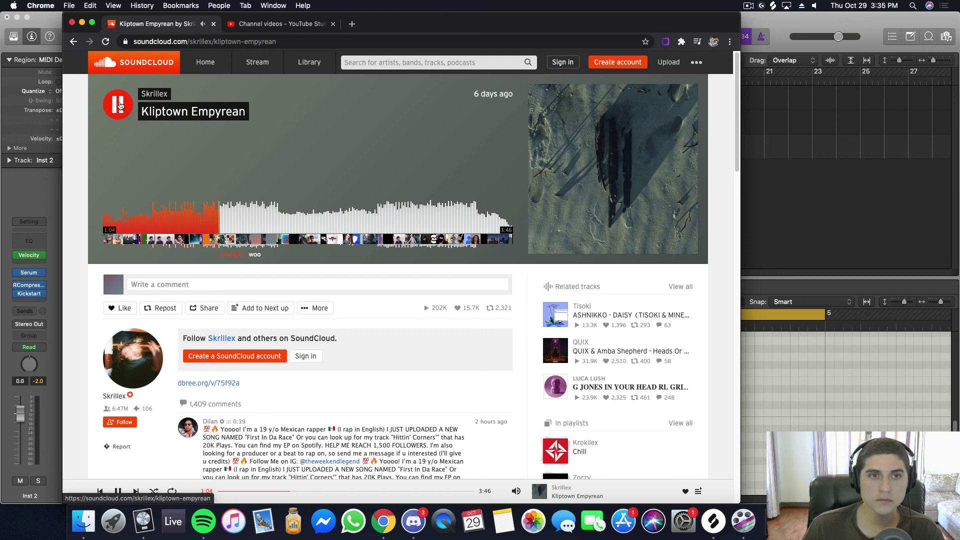
Pause the Kliptown Empyrean track on SoundCloud and minimize the browser to return to Logic Pro X.
click(120, 105)
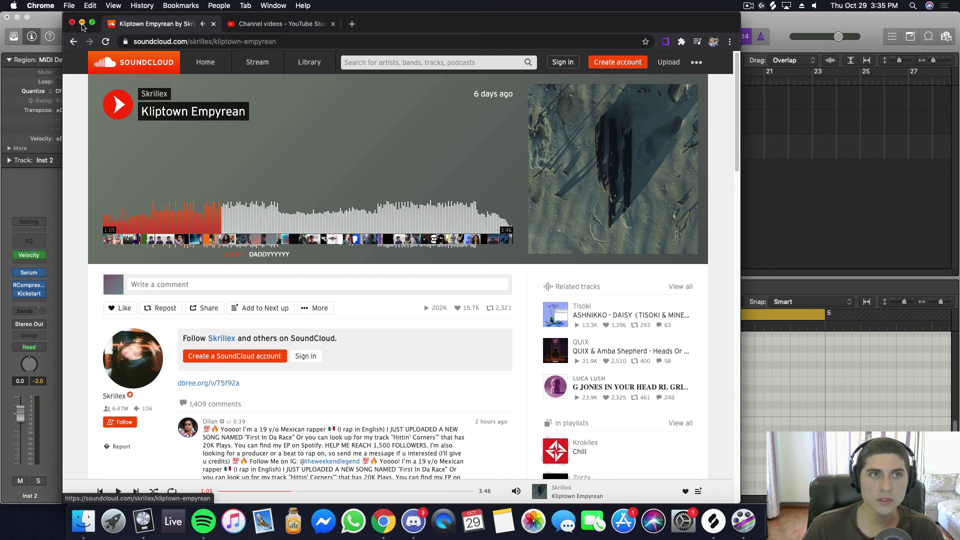
click(82, 24)
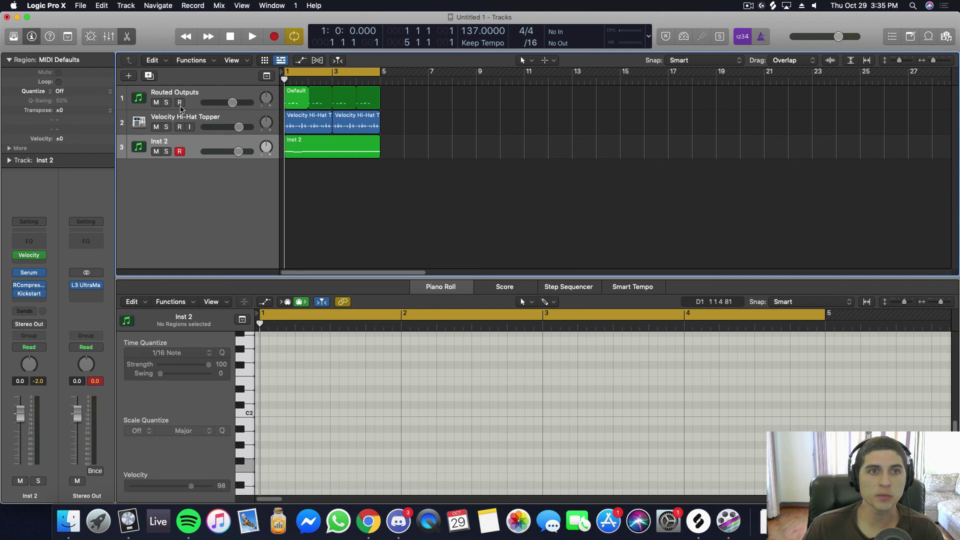
Play the loop with all three tracks audible, including Inst 2, and return the playhead to the start.
click(156, 151)
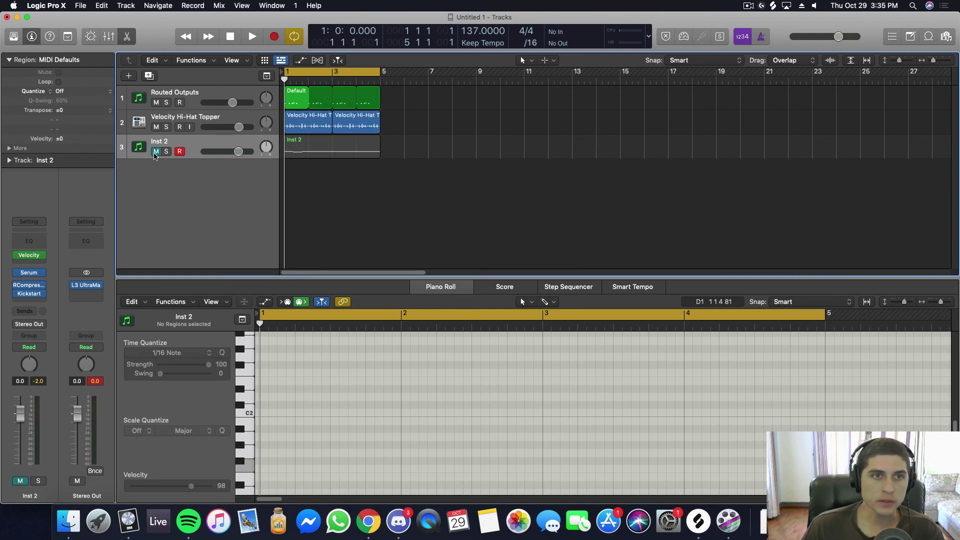
click(156, 152)
key(space)
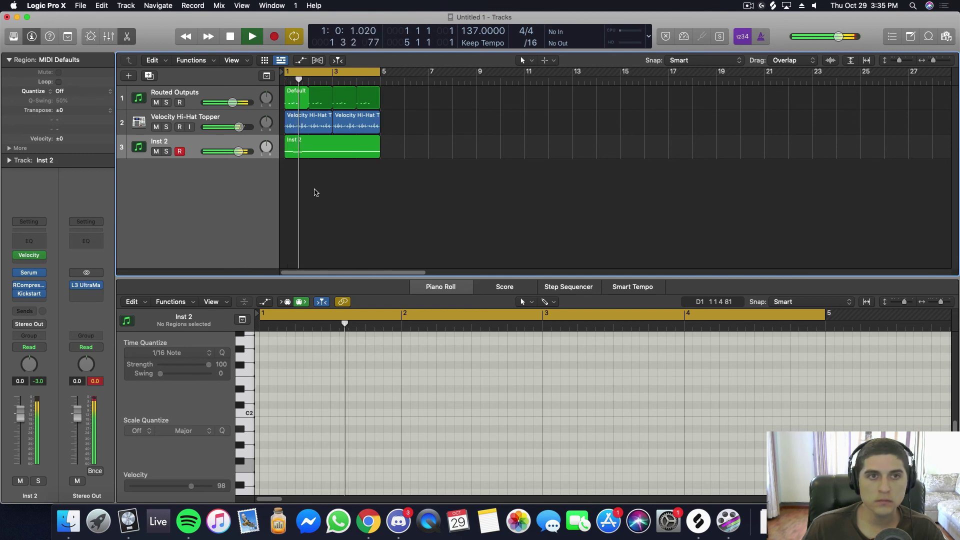
key(space)
key(Return)
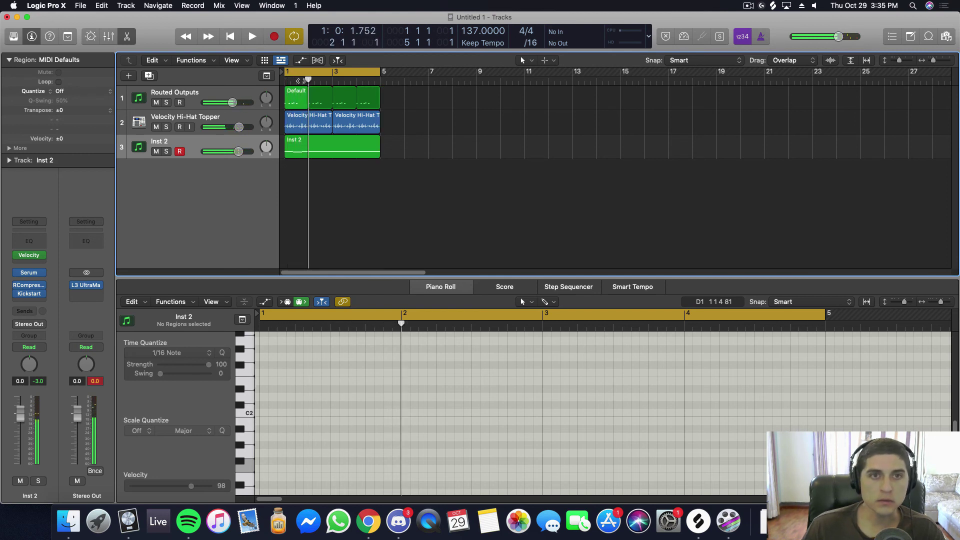
Examine the drum notes of the Routed Outputs region up close in the piano roll.
click(170, 93)
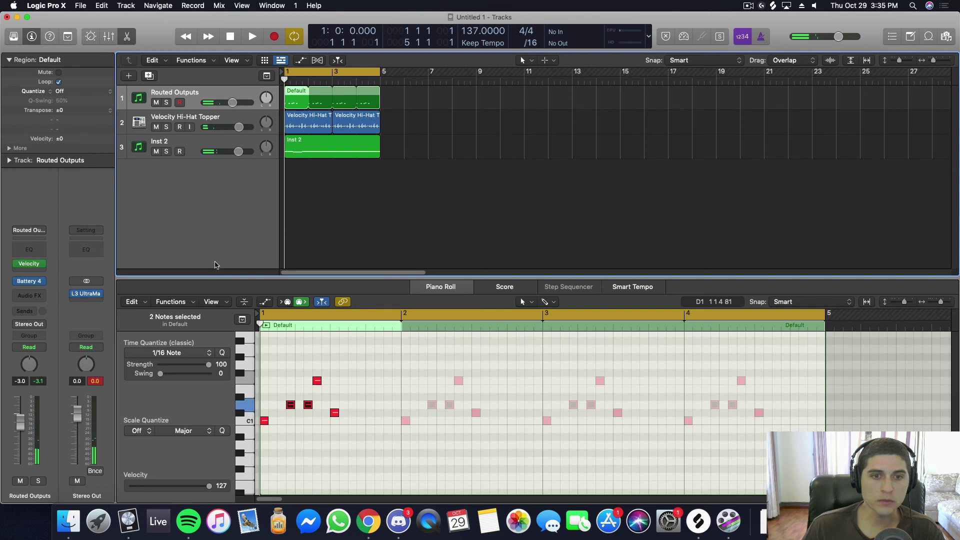
click(316, 346)
key(super+Right)
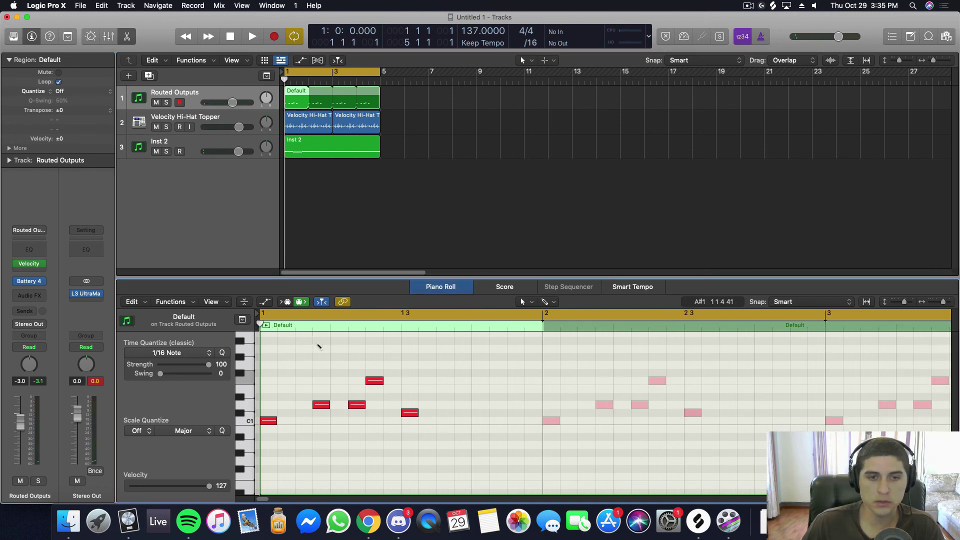
scroll(350, 415, up, 5)
scroll(330, 417, down, 3)
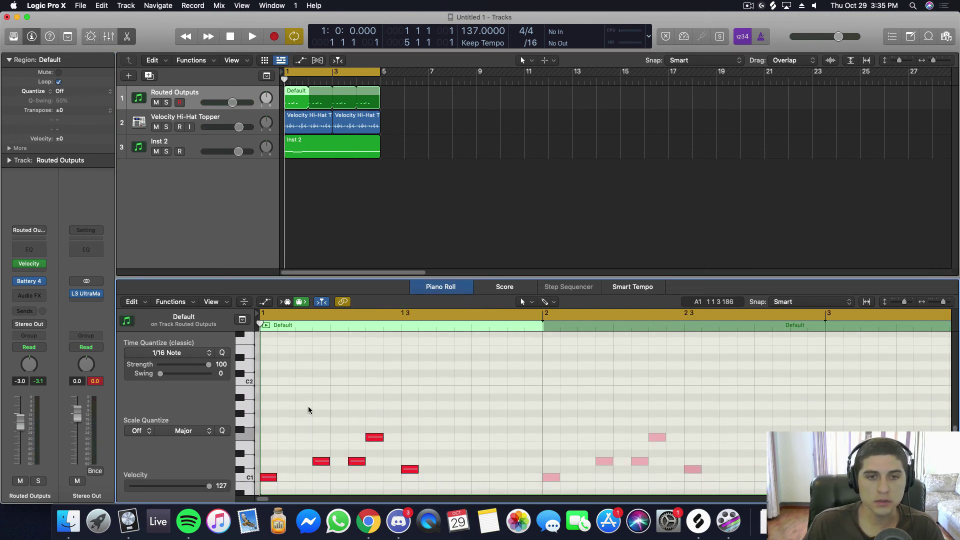
scroll(318, 402, down, 1)
scroll(325, 399, down, 1)
scroll(300, 437, down, 3)
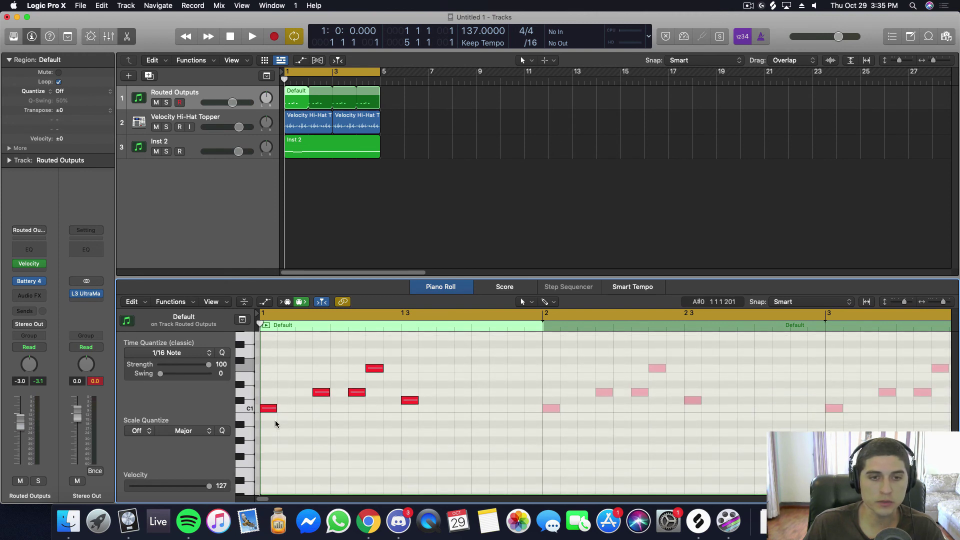
Solo the Routed Outputs track and play its drum pattern.
click(166, 103)
key(space)
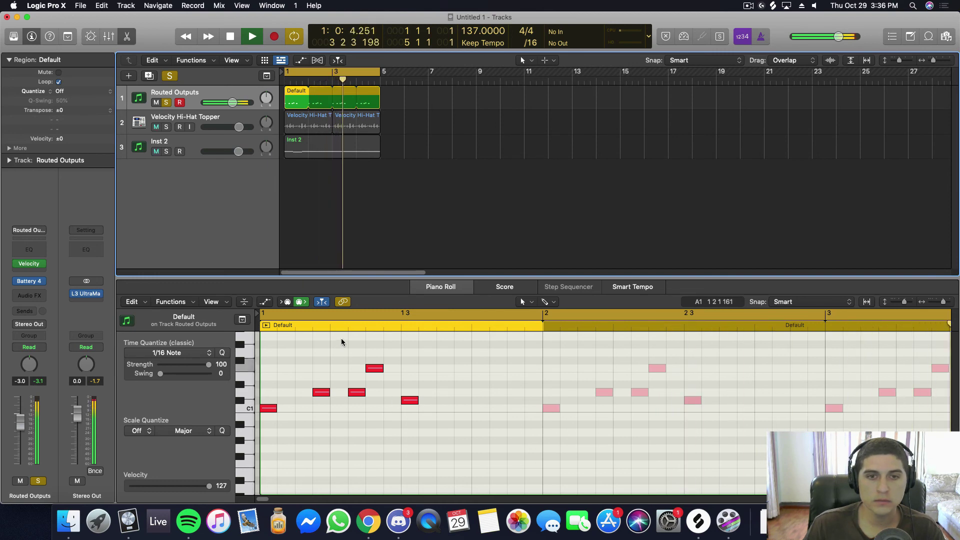
key(space)
scroll(350, 392, left, 10)
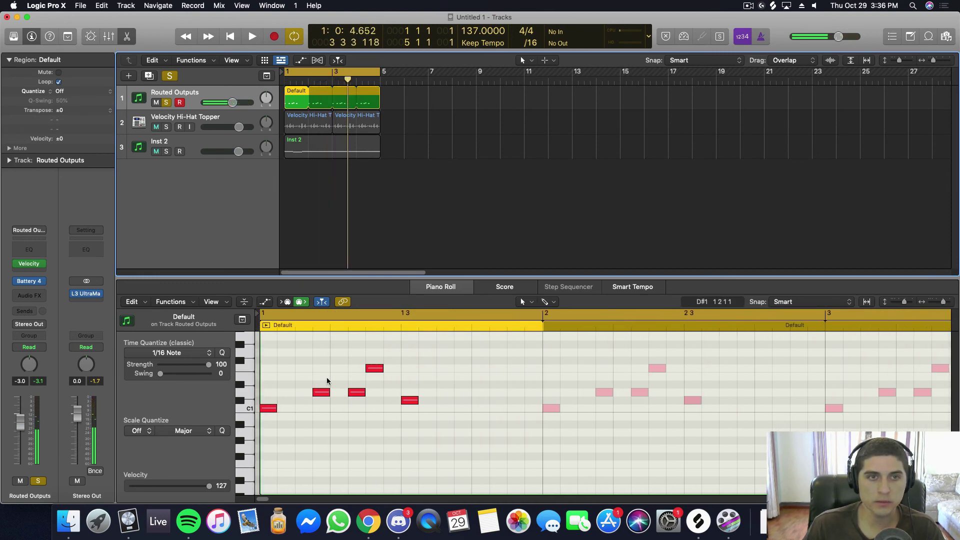
Solo only the Velocity Hi-Hat Topper track and start playing its loop.
click(182, 123)
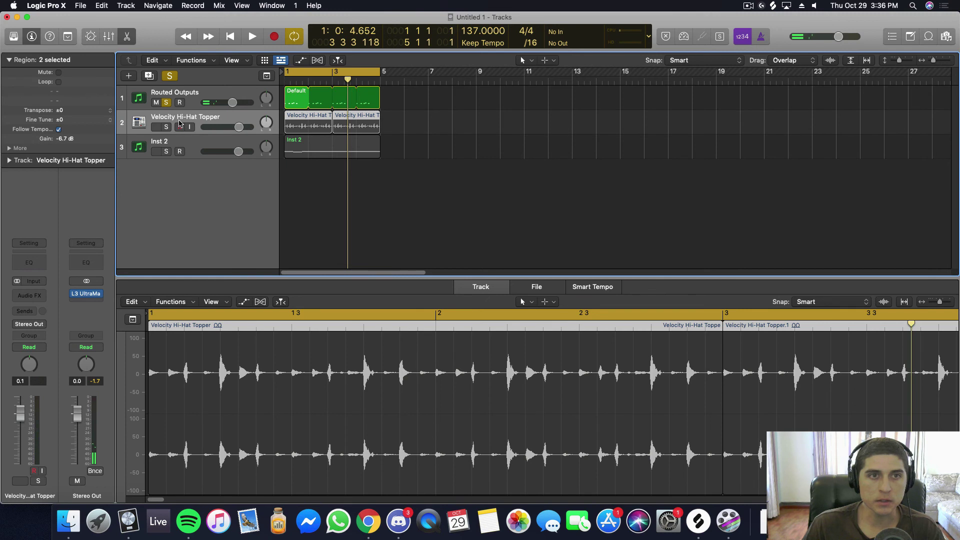
click(167, 127)
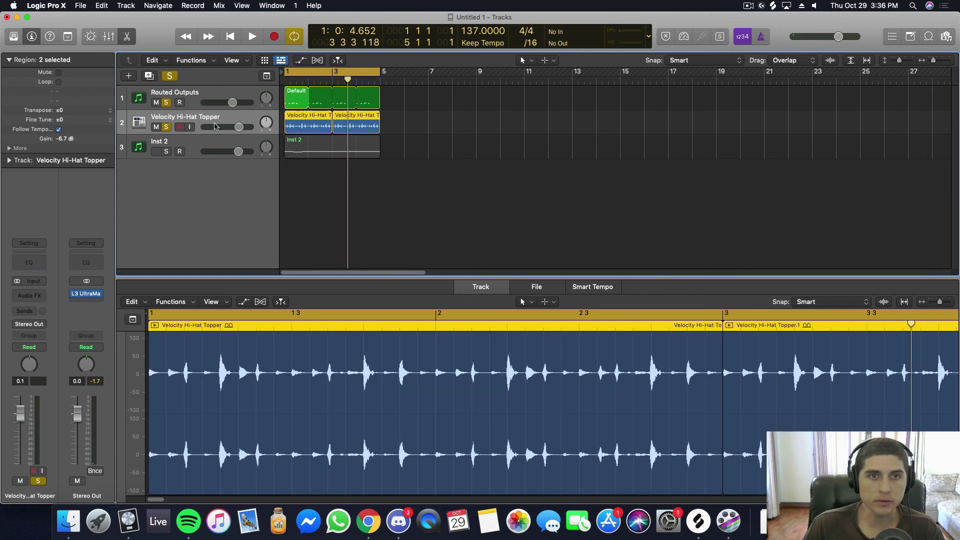
click(166, 102)
click(292, 216)
key(space)
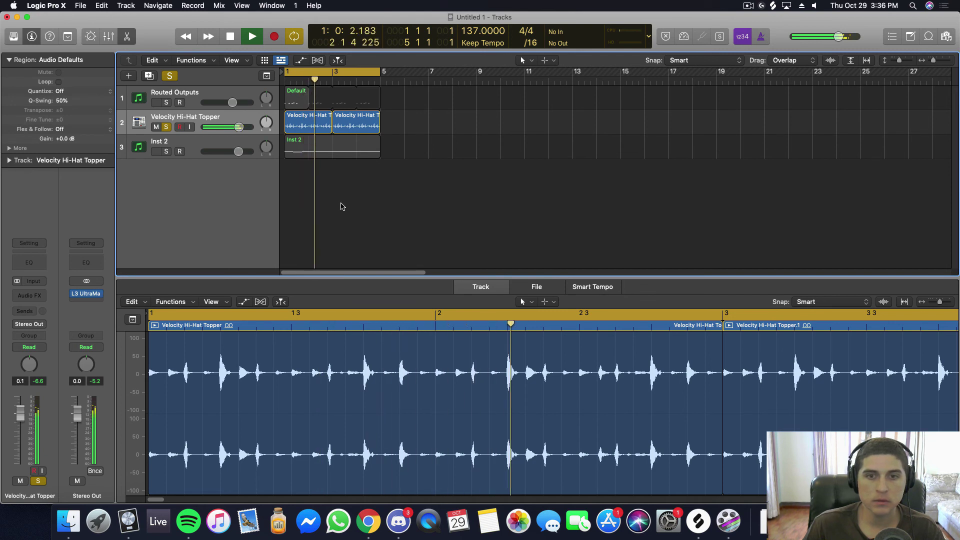
Add Routed Outputs to the soloed hi-hat track, listen to both together, and return to the start of the loop.
click(168, 103)
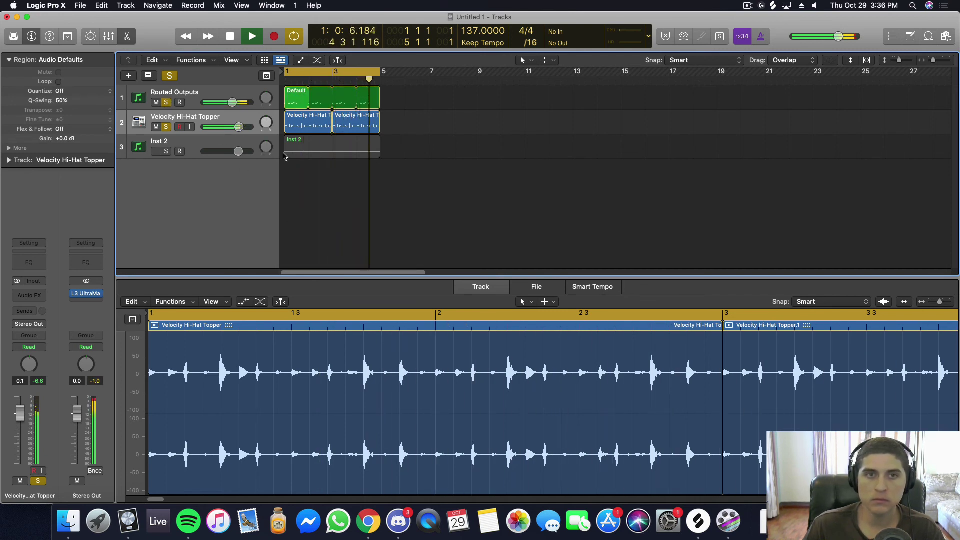
key(space)
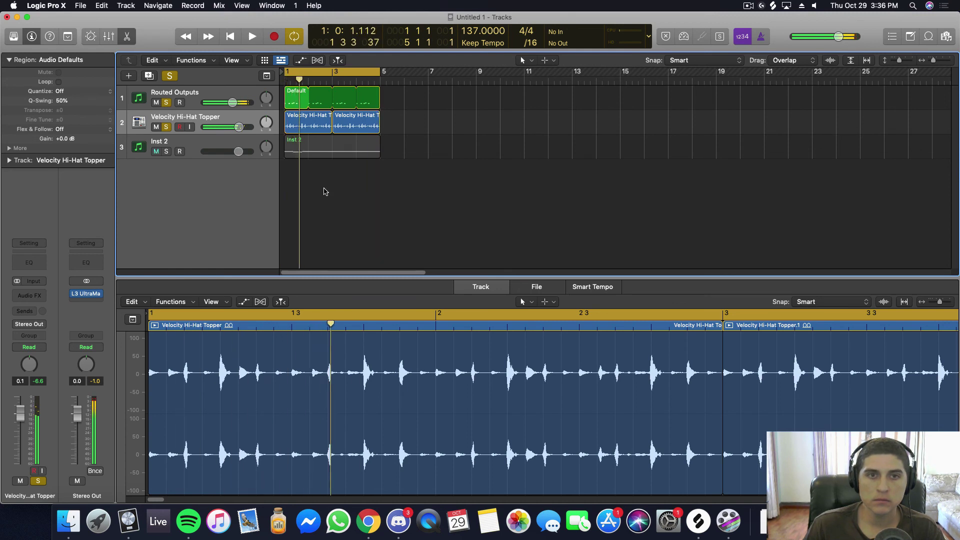
key(Return)
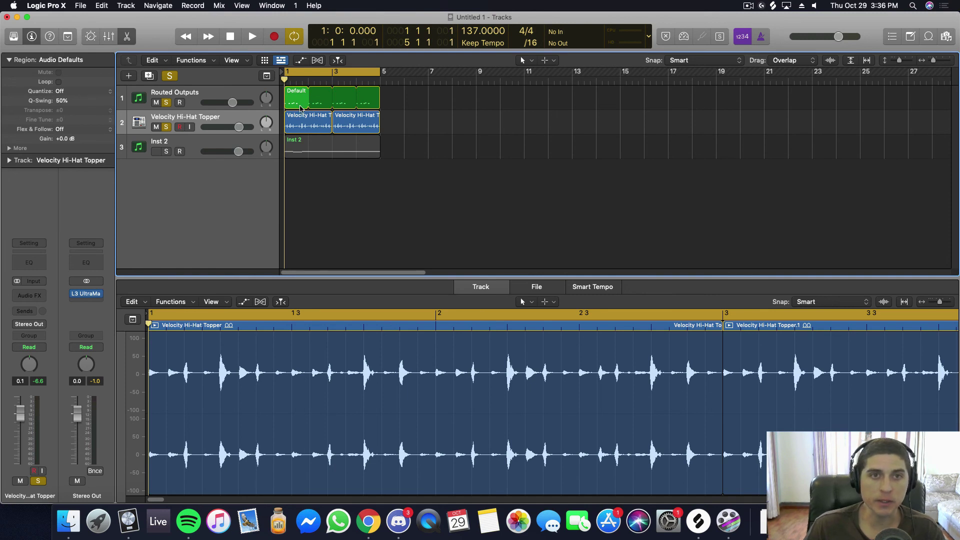
drag(285, 73, 268, 203)
Show the Inst 2 notes in the piano roll while playing the soloed drum and hi-hat tracks.
click(174, 144)
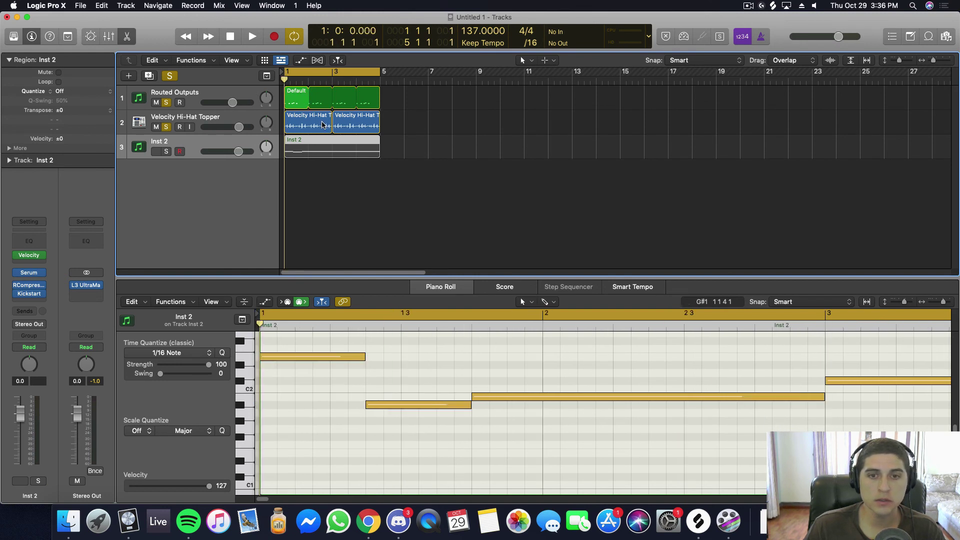
key(space)
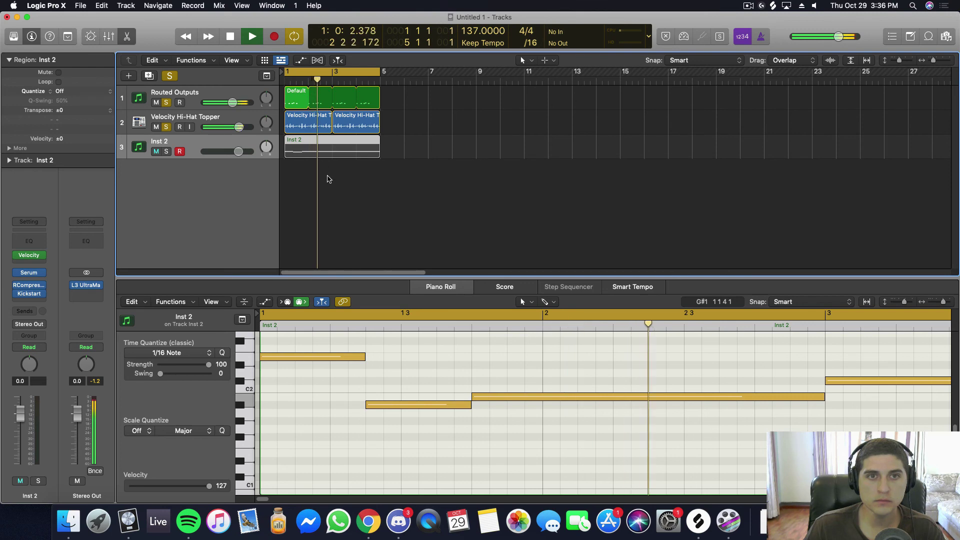
key(space)
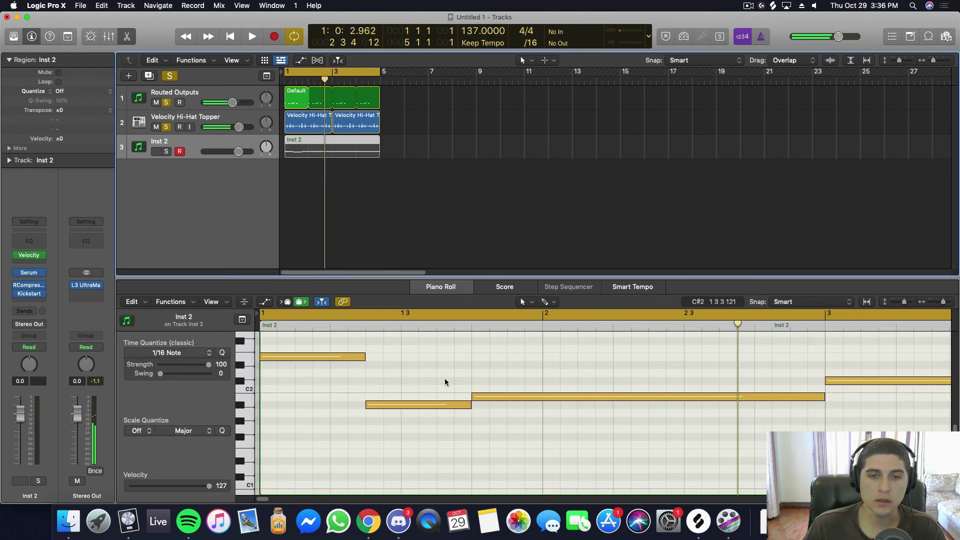
Examine the whole four-bar bassline of Inst 2, auditioning each of its five notes in turn.
scroll(445, 383, down, 10)
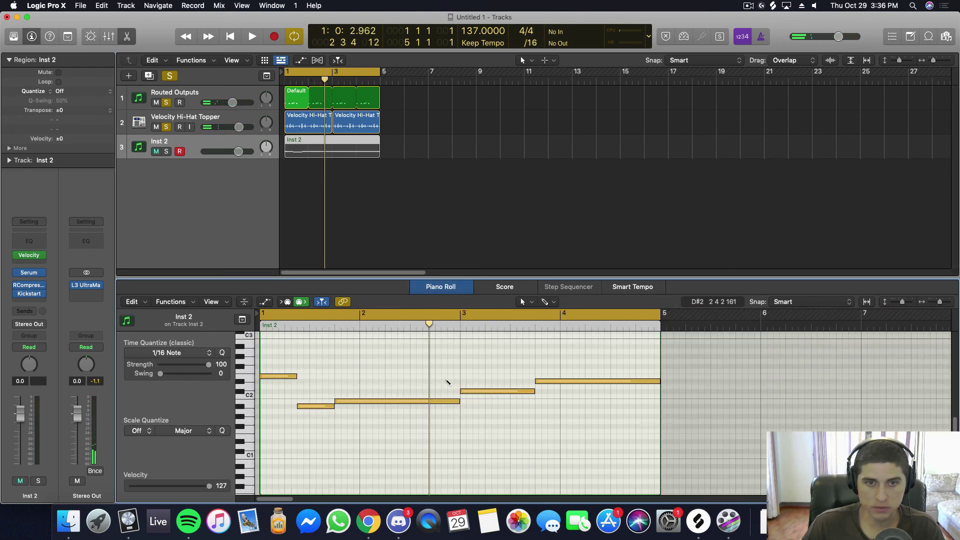
scroll(447, 383, up, 5)
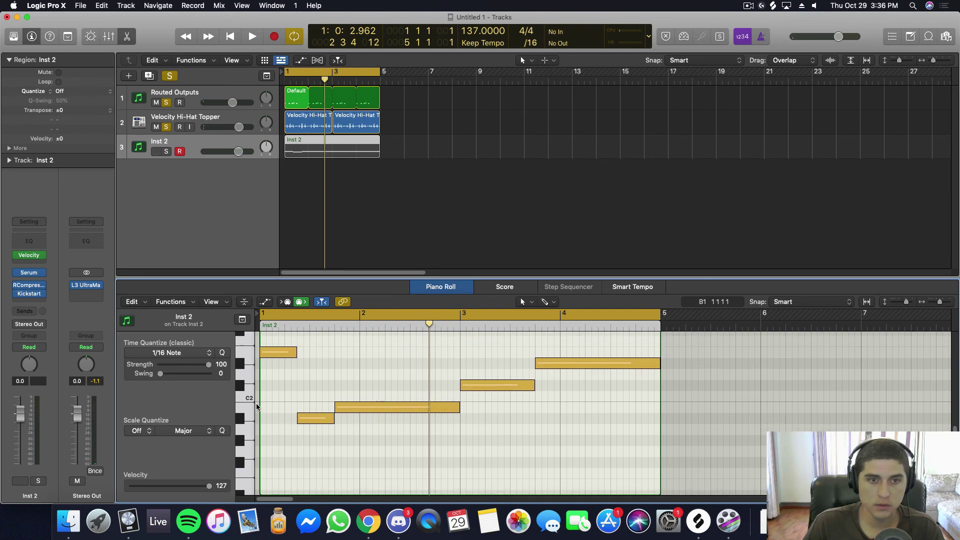
scroll(286, 382, up, 1)
click(274, 358)
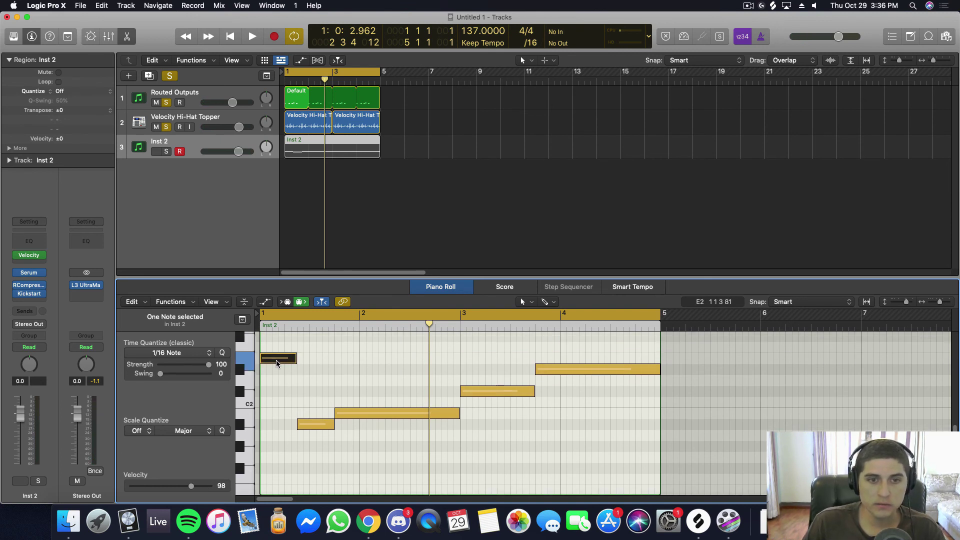
click(318, 425)
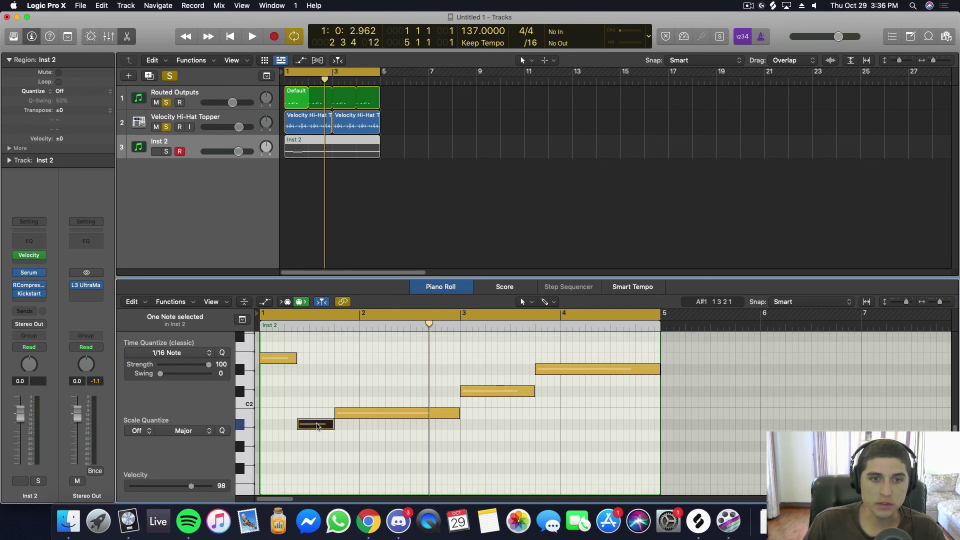
click(349, 415)
click(481, 396)
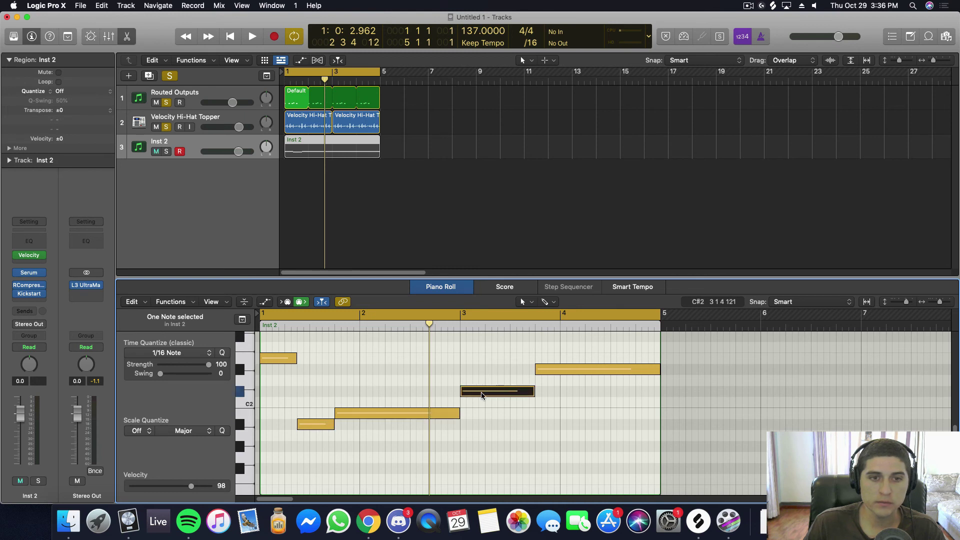
click(583, 371)
click(439, 319)
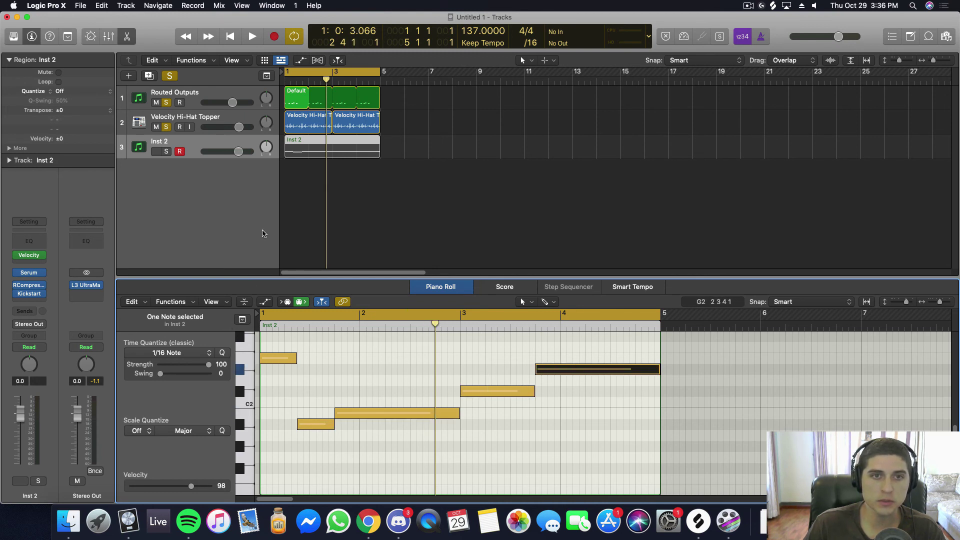
Solo only the Inst 2 bass track and start playback.
click(167, 126)
click(167, 151)
key(space)
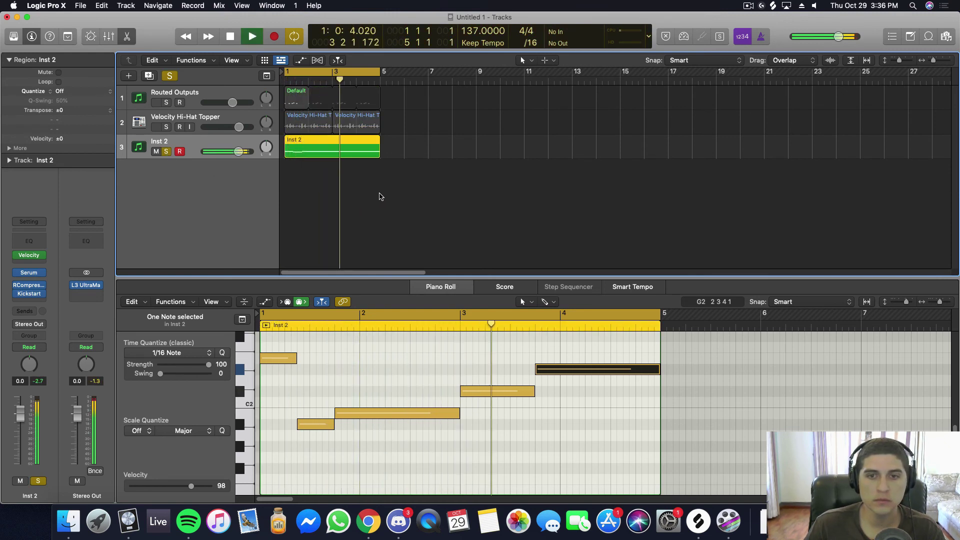
Set the Kickstart mix on Inst 2 to 77% and hide the plug-in window.
key(v)
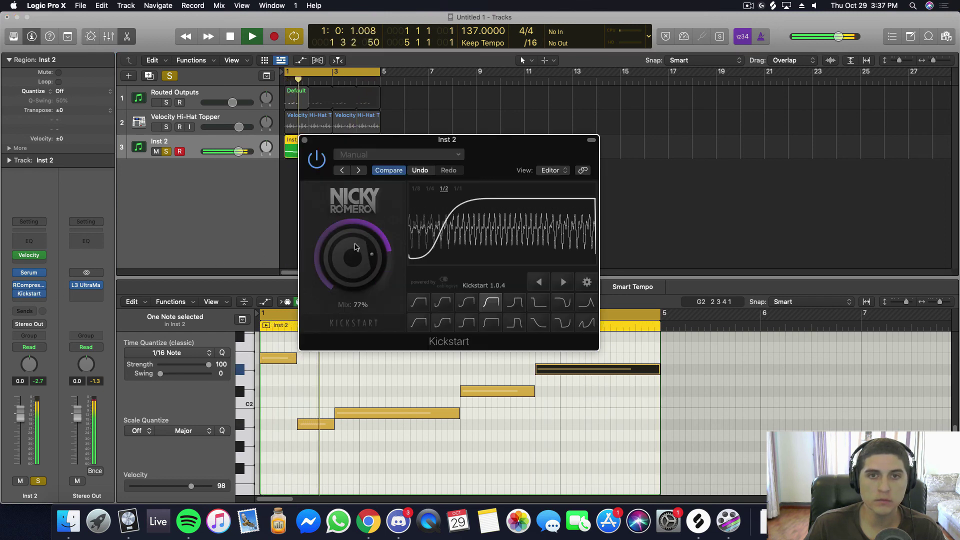
drag(355, 235, 356, 247)
key(v)
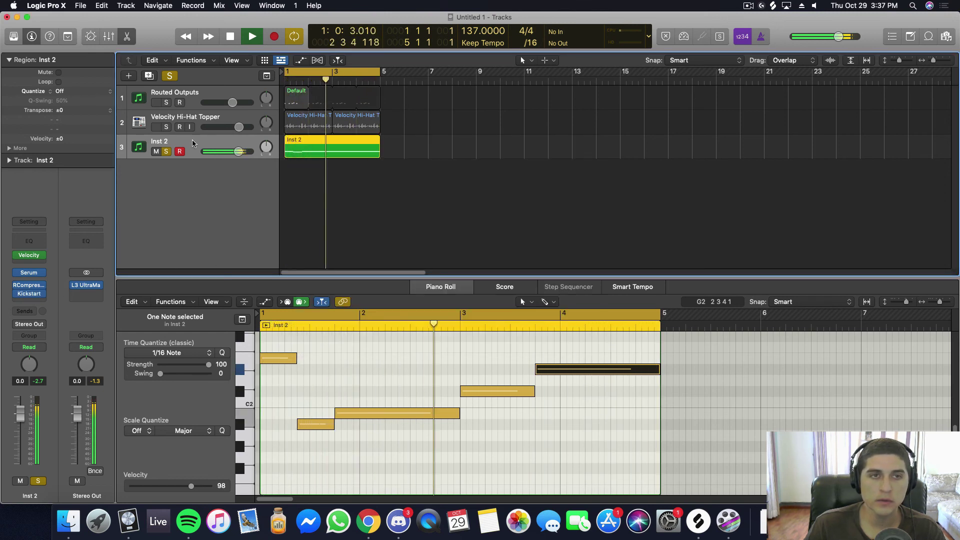
Solo the hi-hat and Routed Outputs tracks along with Inst 2, listen to the full loop, and stop playback.
click(166, 127)
click(167, 103)
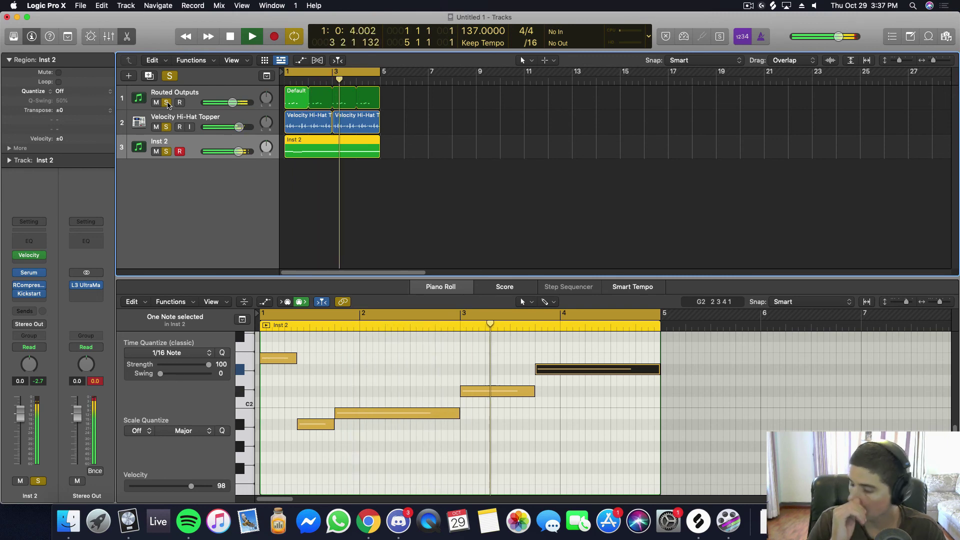
key(space)
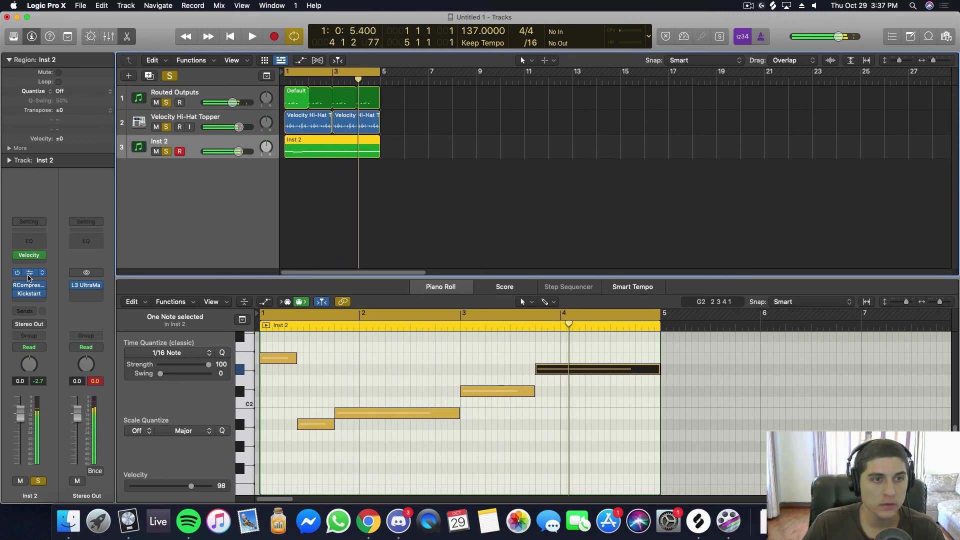
Open the Serum instrument on Inst 2 and reset it to the Init preset.
click(29, 273)
drag(689, 55, 548, 61)
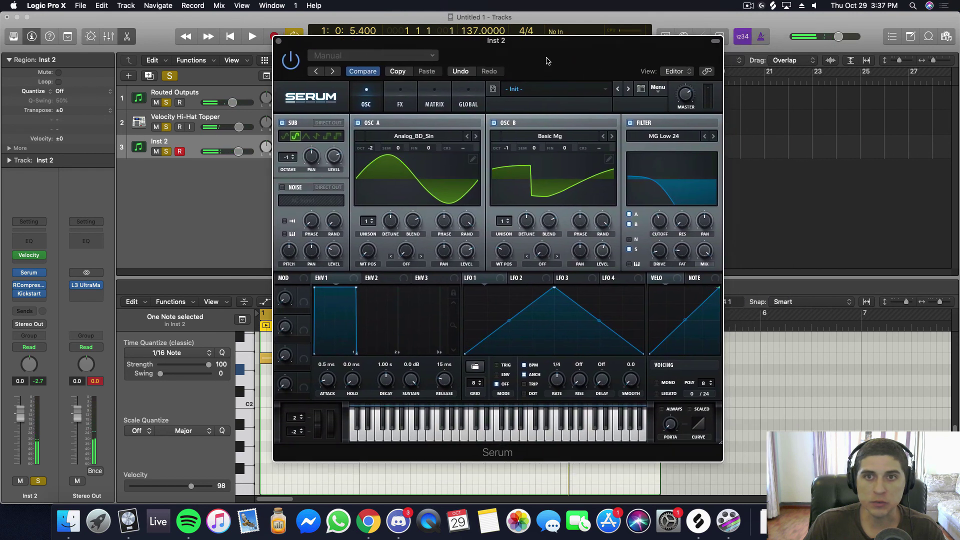
click(654, 91)
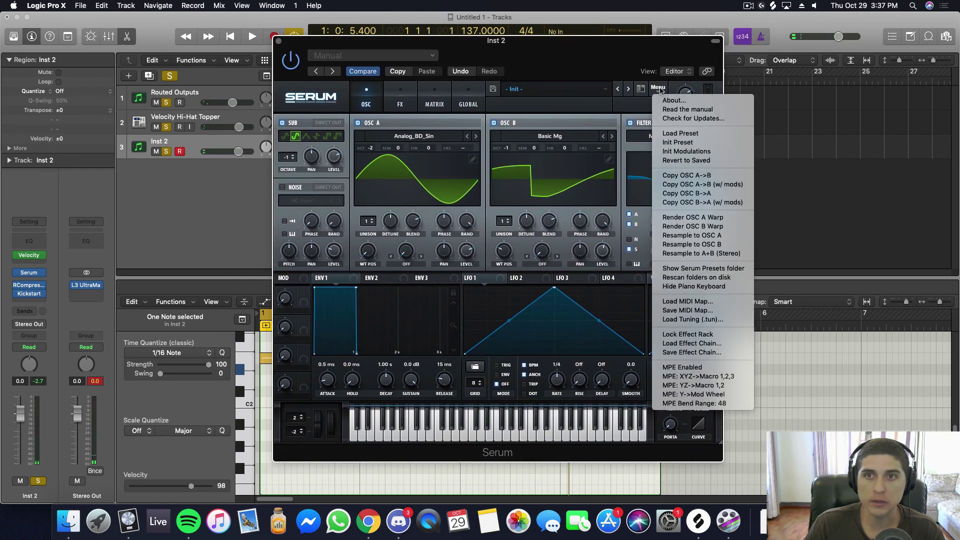
click(679, 142)
Unsolo the hi-hat and Routed Outputs tracks, view the RCompressor on Inst 2, and start playback of the bass alone.
click(167, 128)
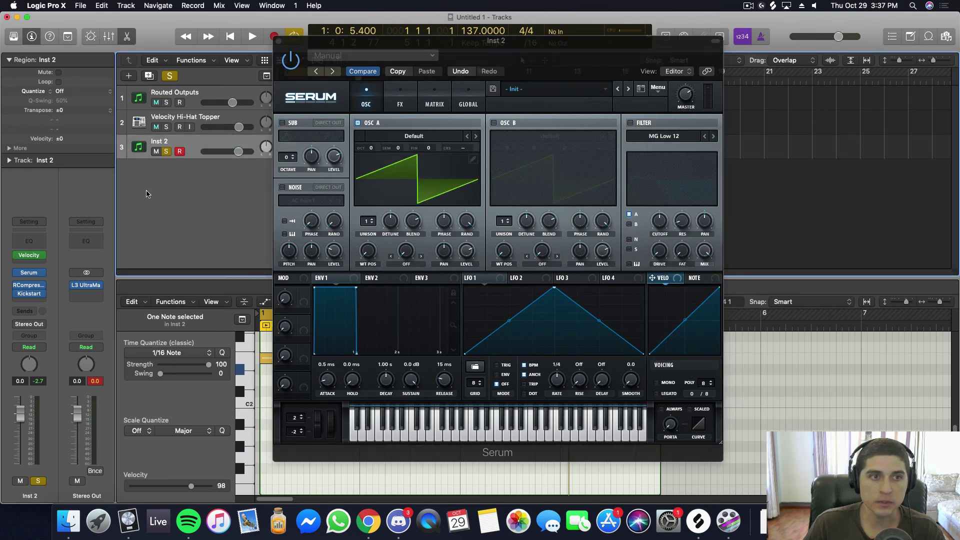
click(30, 287)
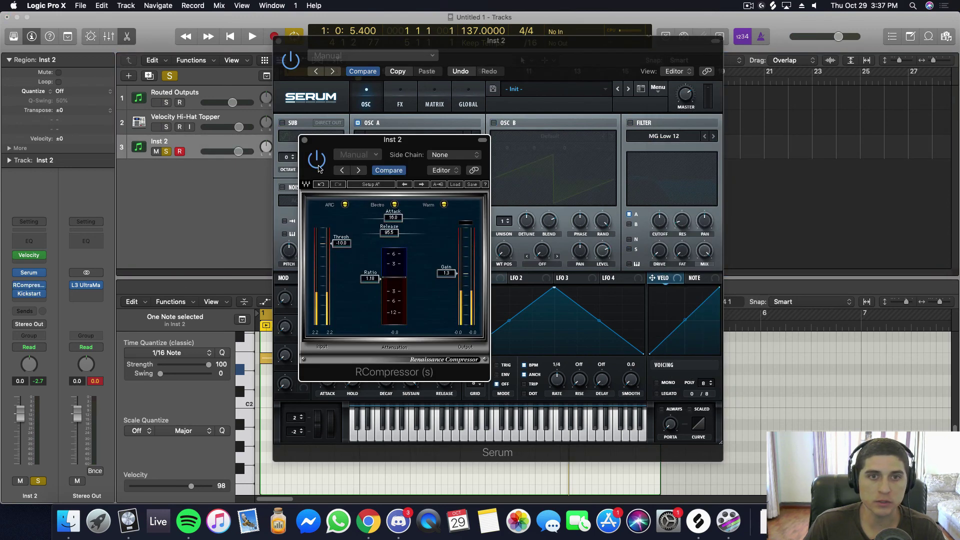
key(space)
click(304, 140)
drag(528, 57, 558, 69)
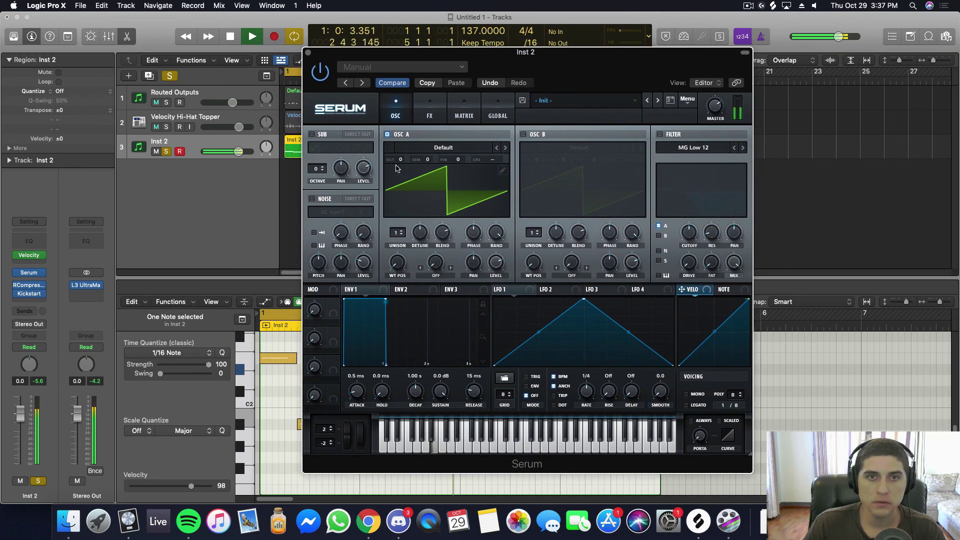
Turn off OSC A and enable the sub oscillator at octave -1 with the second waveform shape.
click(387, 134)
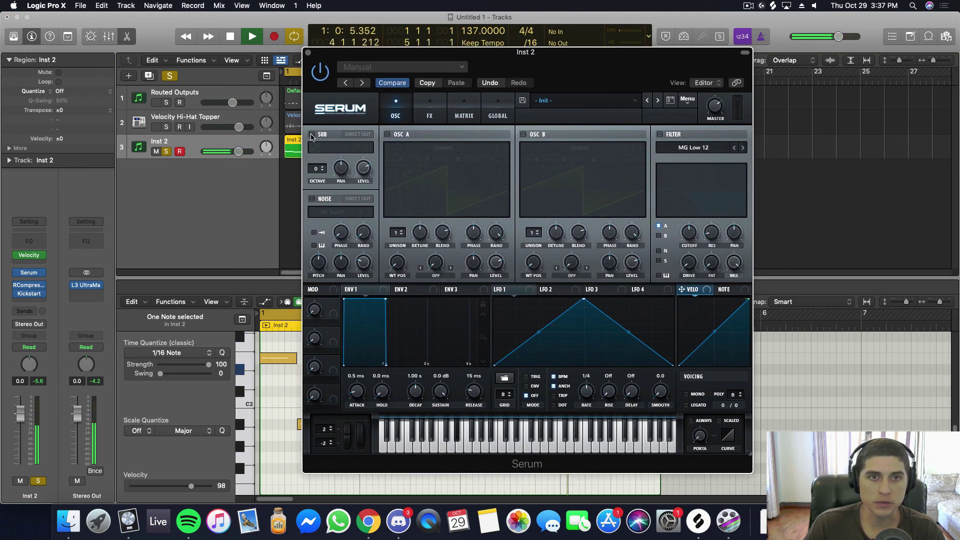
click(311, 135)
click(322, 172)
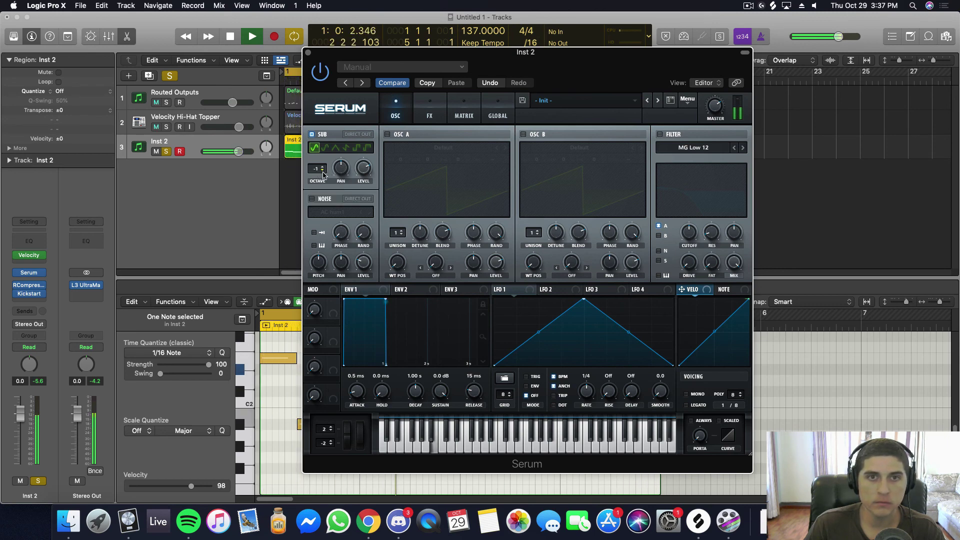
click(346, 148)
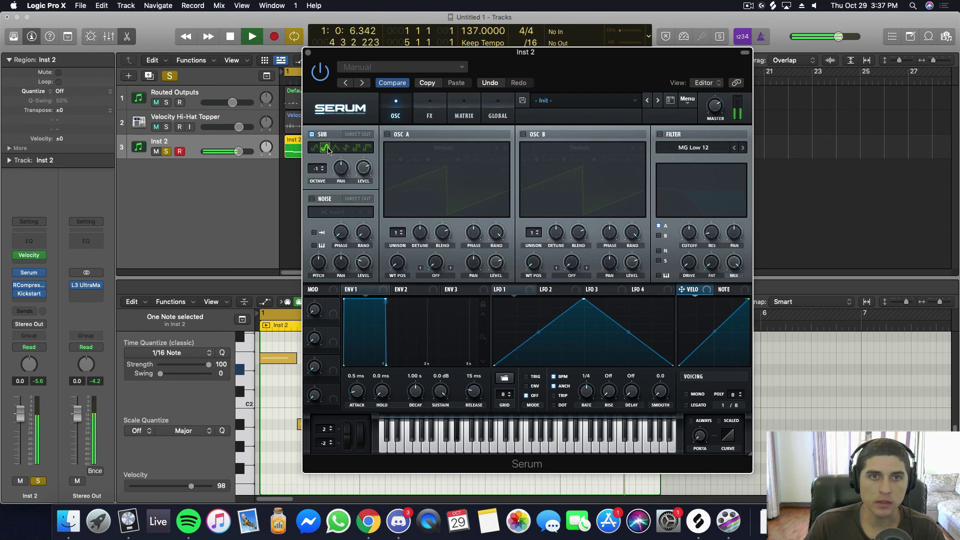
Turn OSC A back on, stop playback, and load the Analog_BD_Sin wavetable into it.
click(388, 135)
key(space)
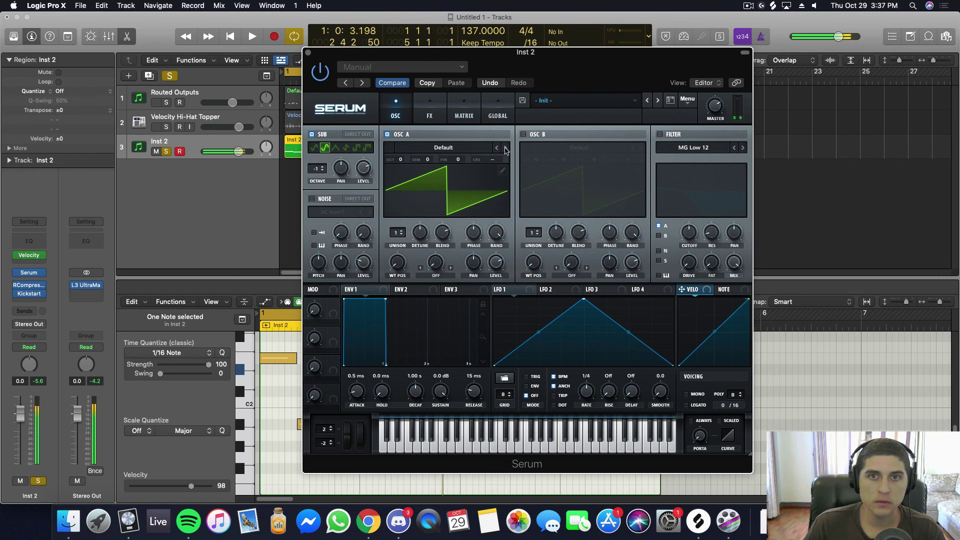
click(506, 149)
click(505, 149)
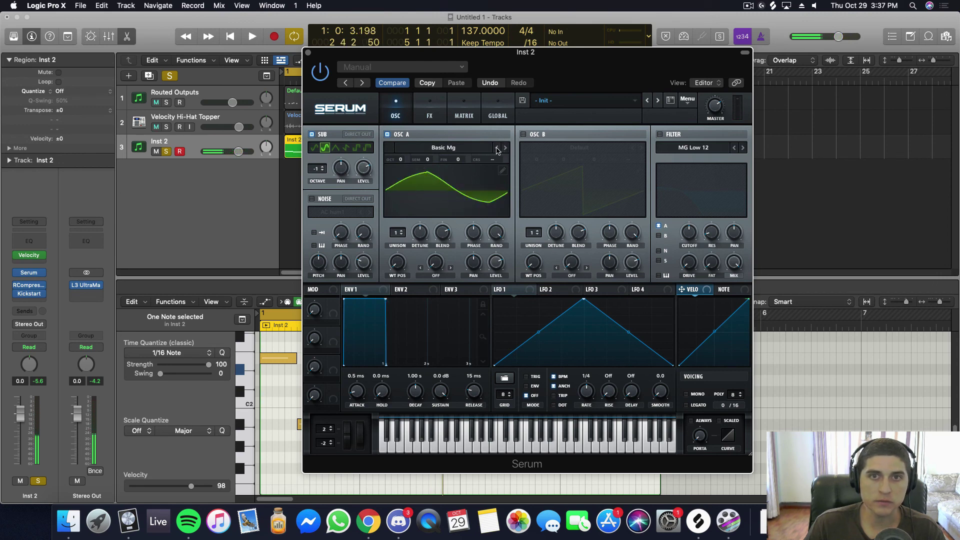
click(497, 148)
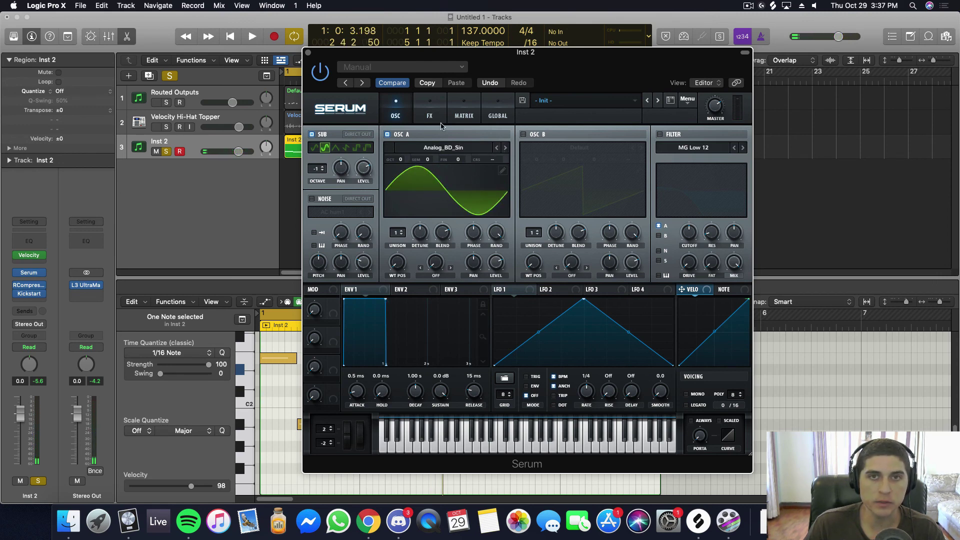
Resume playback and set the octave of OSC A to -2.
drag(512, 49, 616, 55)
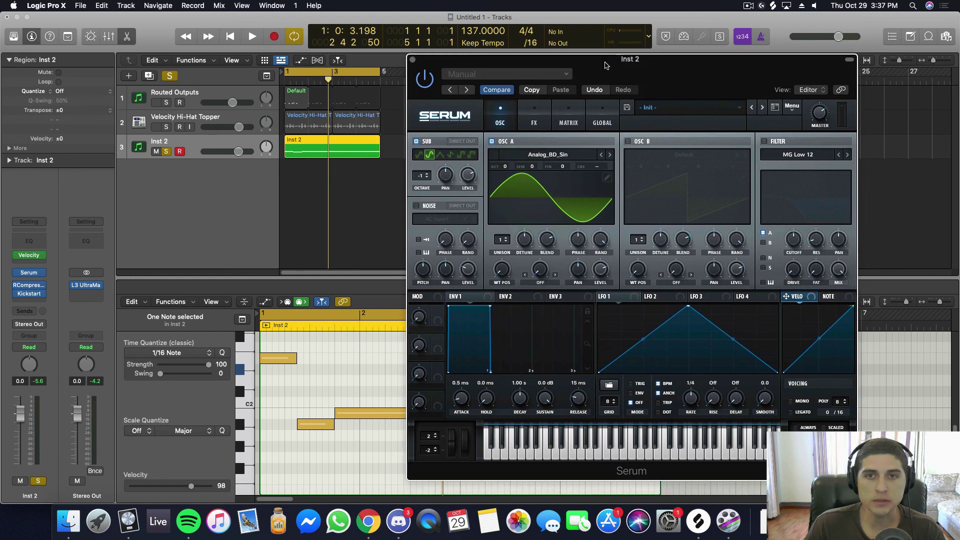
key(space)
drag(505, 166, 506, 187)
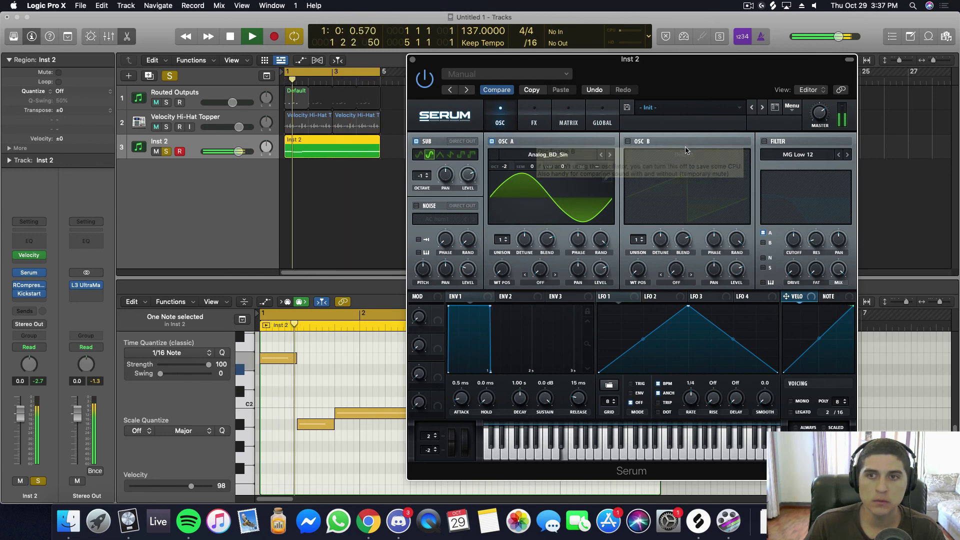
Enable the MG Low 12 filter with the sub routed through it alongside OSC A, and adjust its cutoff.
click(765, 141)
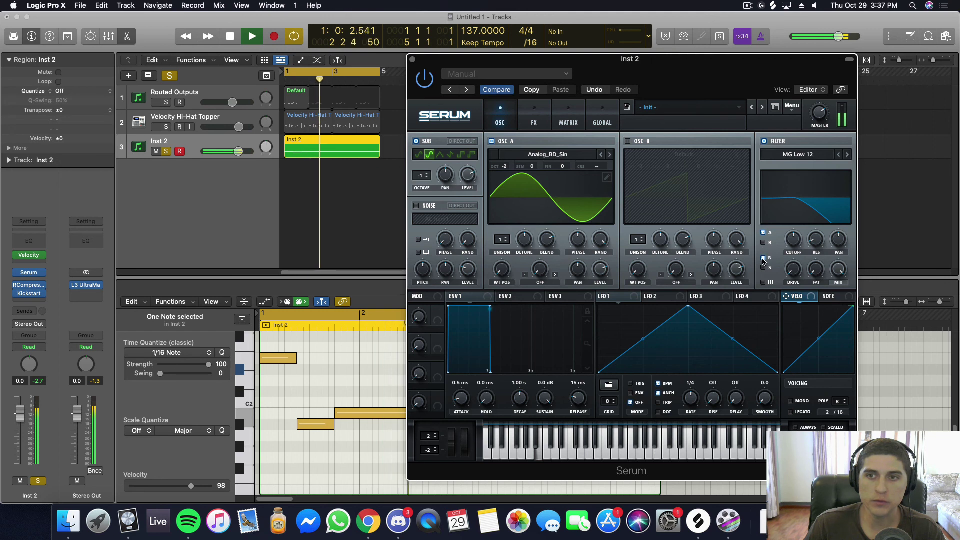
drag(795, 240, 797, 244)
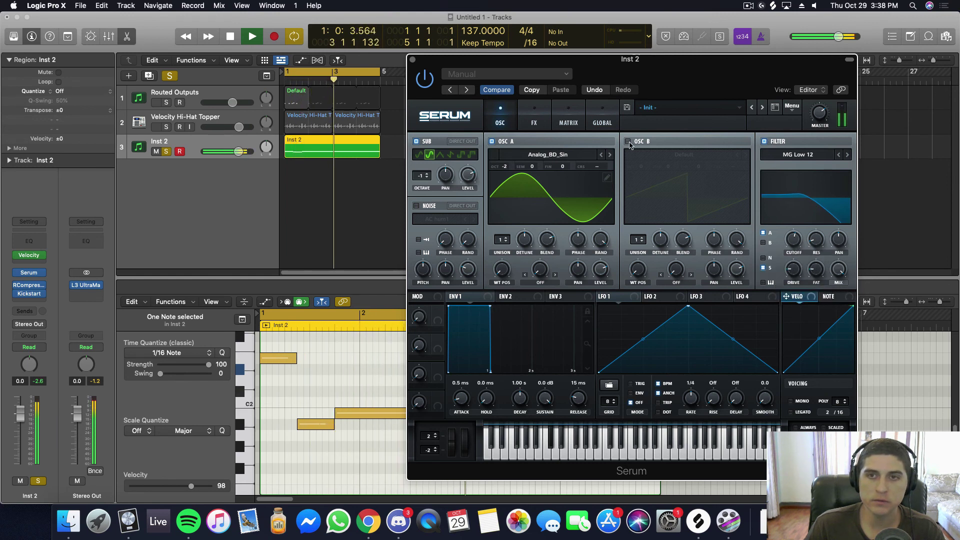
drag(694, 80, 570, 71)
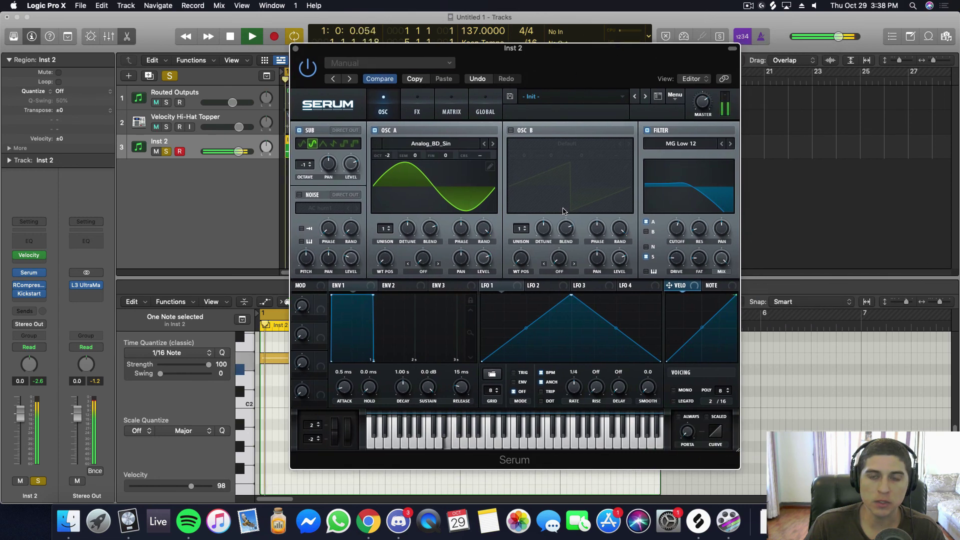
Enable OSC B at octave -1, route it through the filter, and lower the filter cutoff.
click(511, 131)
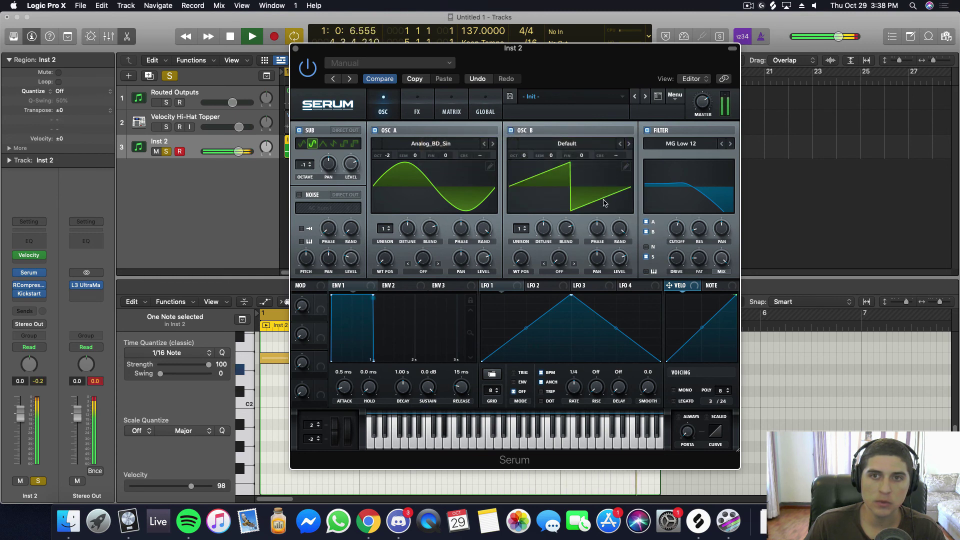
drag(525, 156, 528, 173)
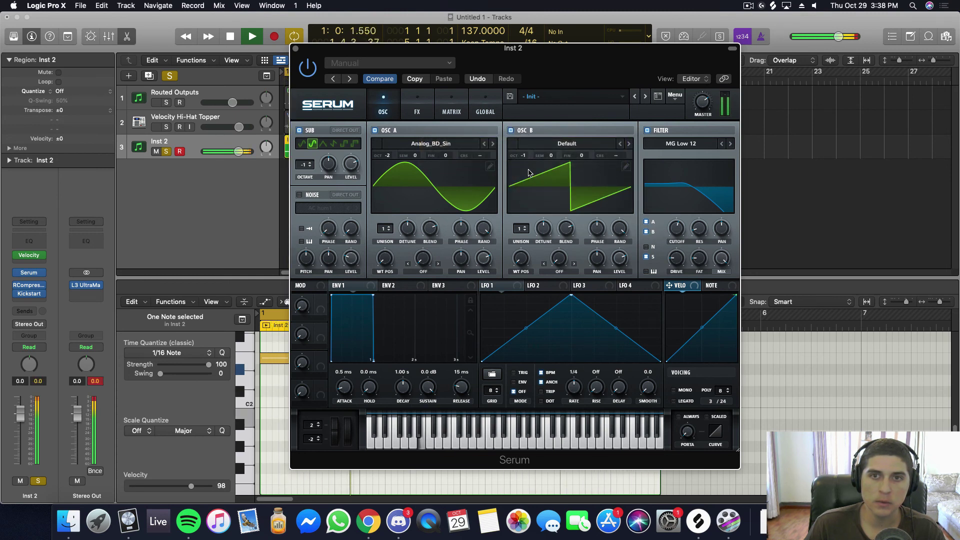
drag(681, 232, 682, 250)
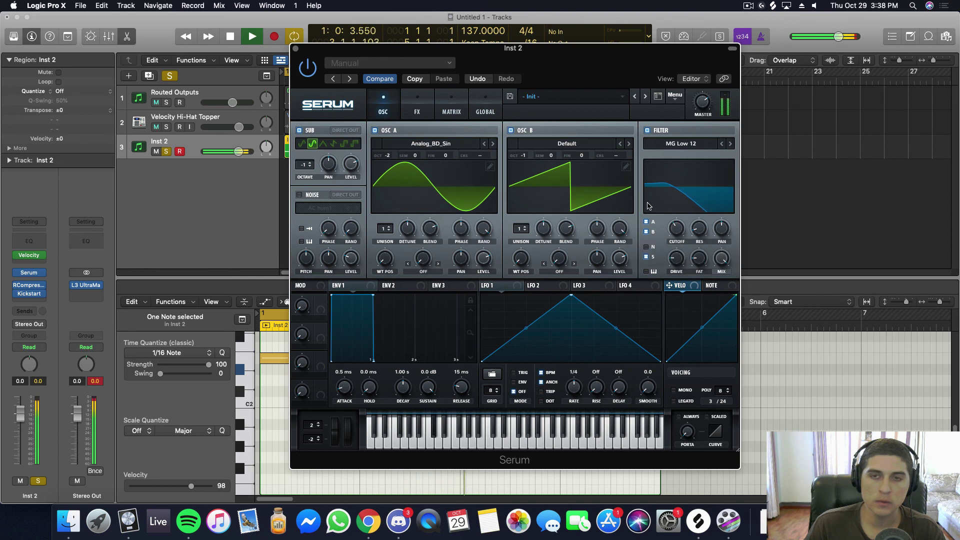
Load the BS2 - Subby Saw wavetable into OSC B and raise its wavetable position to about 208.
click(627, 145)
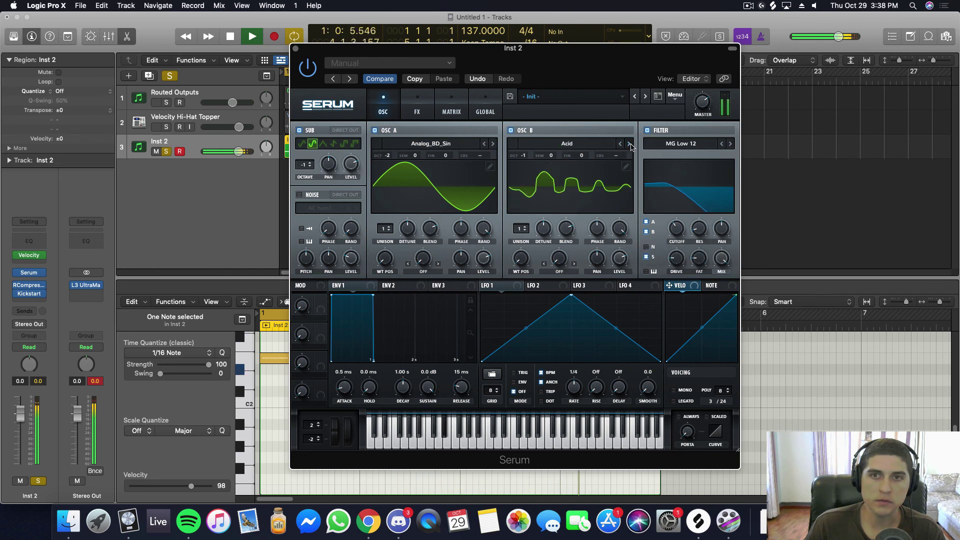
click(630, 145)
click(630, 145)
click(629, 144)
click(629, 144)
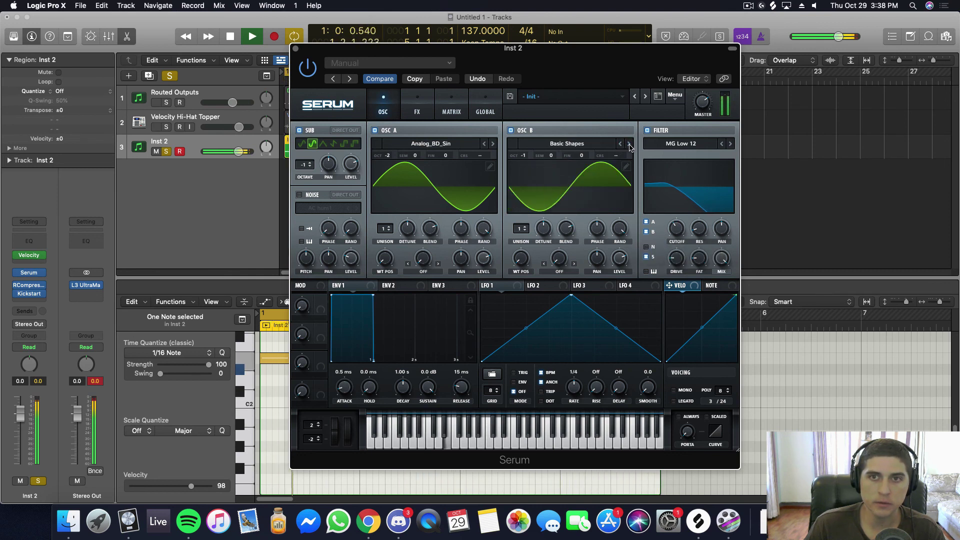
click(630, 145)
click(629, 144)
click(630, 145)
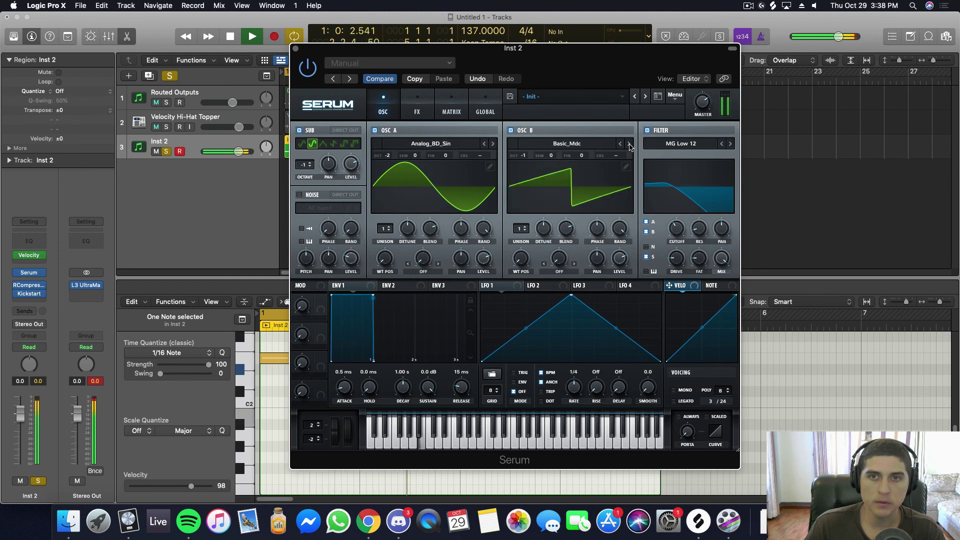
click(630, 145)
click(630, 145)
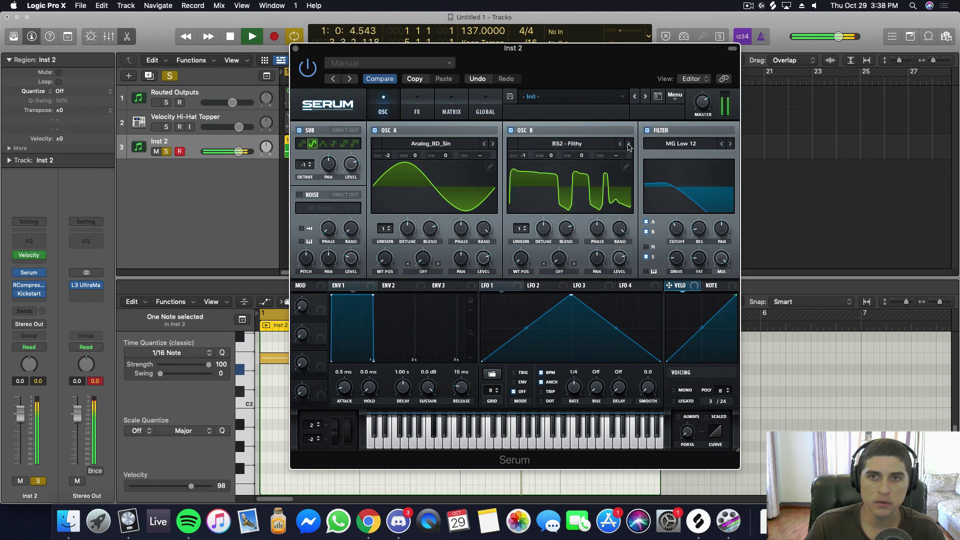
click(629, 145)
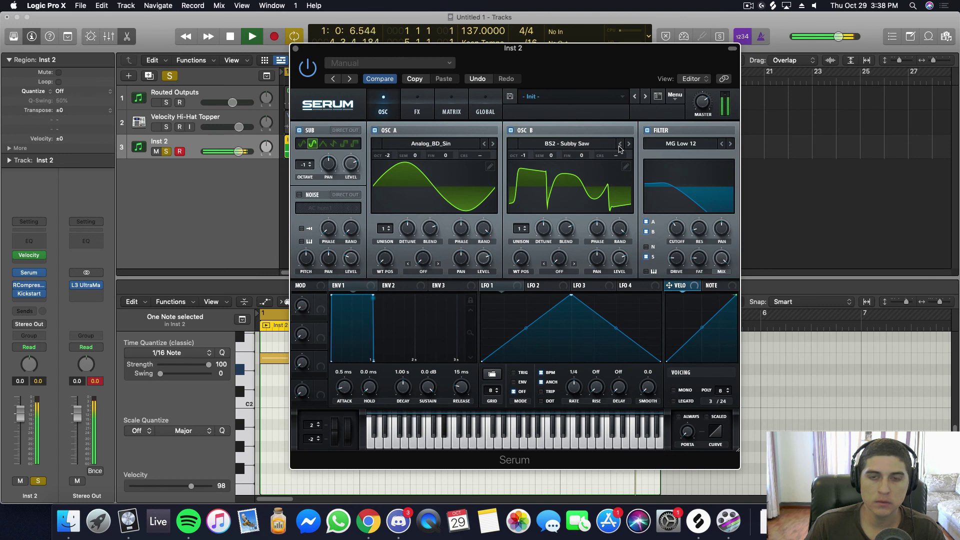
drag(522, 258, 522, 158)
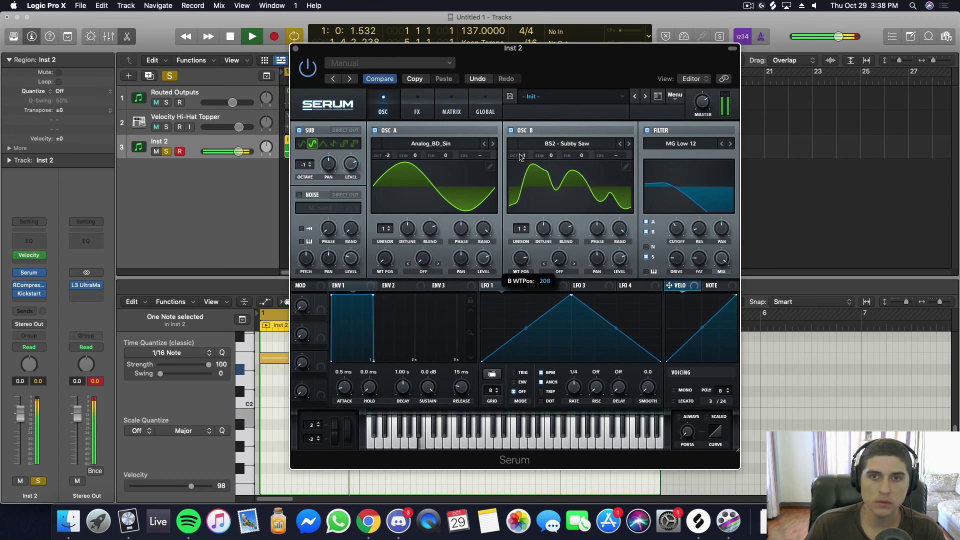
key(space)
Change the filter type to MG Low 24 and fine-tune its cutoff while the bass plays.
click(731, 145)
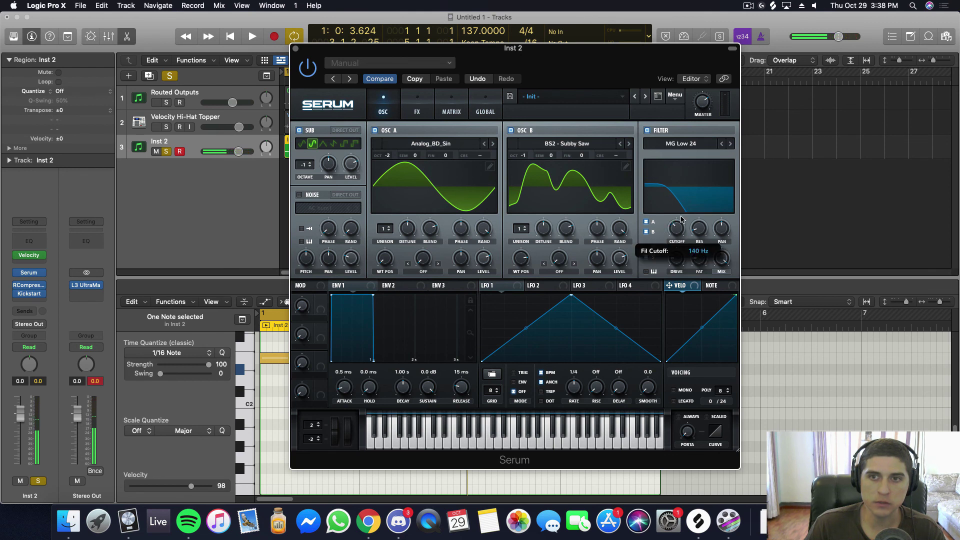
click(730, 145)
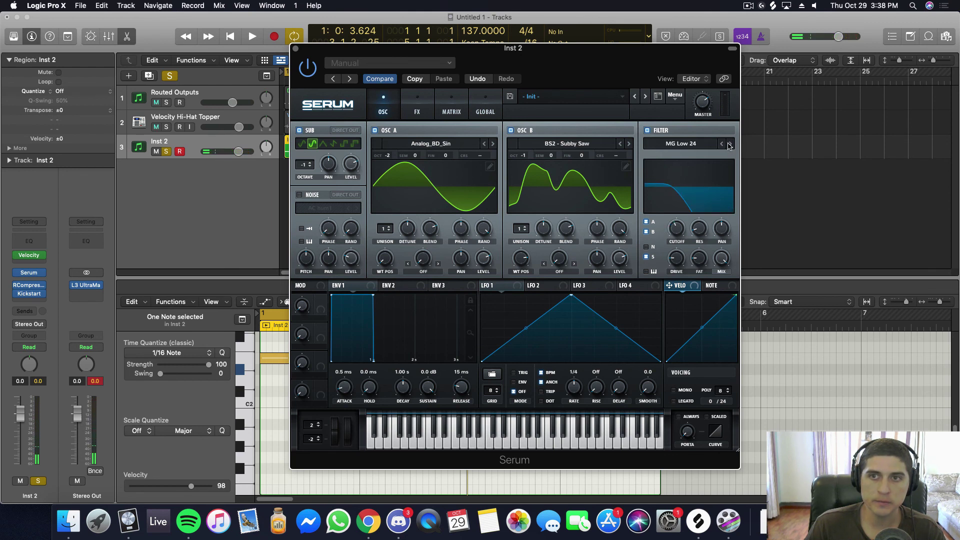
click(722, 144)
key(space)
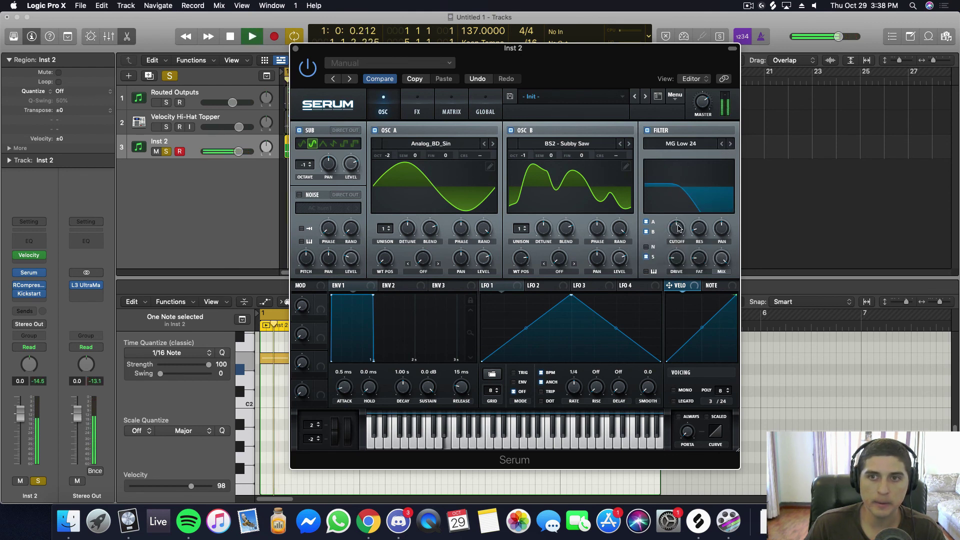
drag(681, 223, 675, 235)
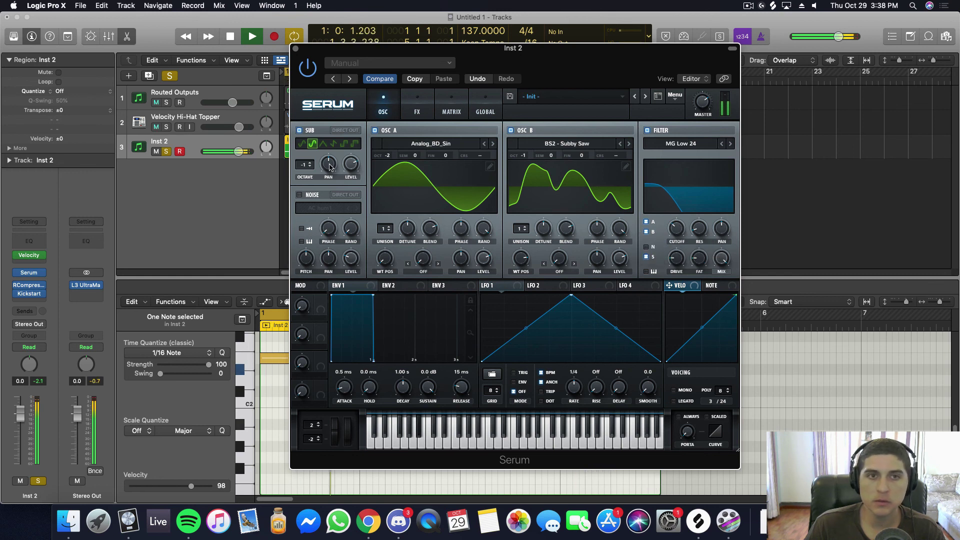
Solo the hi-hat and Routed Outputs tracks with Inst 2, check the Kickstart plug-in on Inst 2, and stop playback.
click(167, 128)
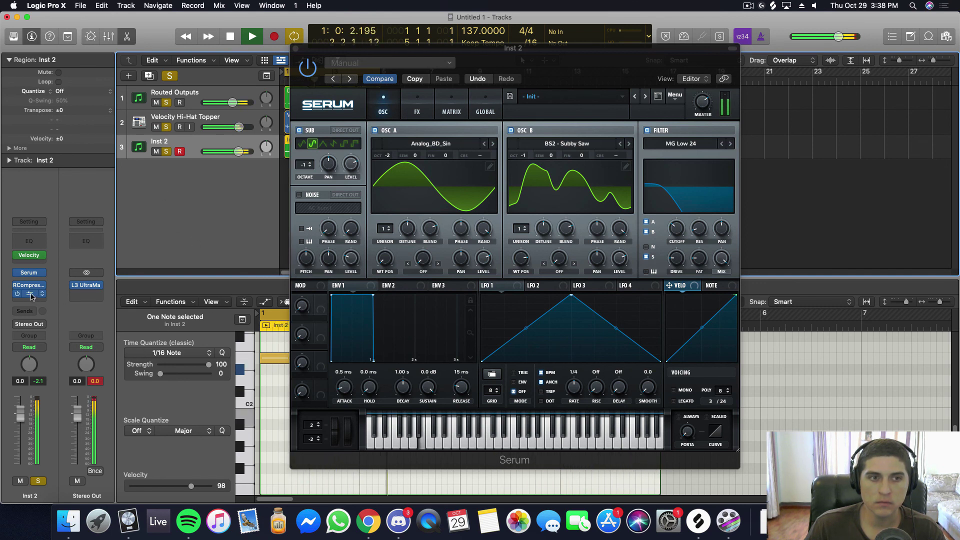
click(30, 296)
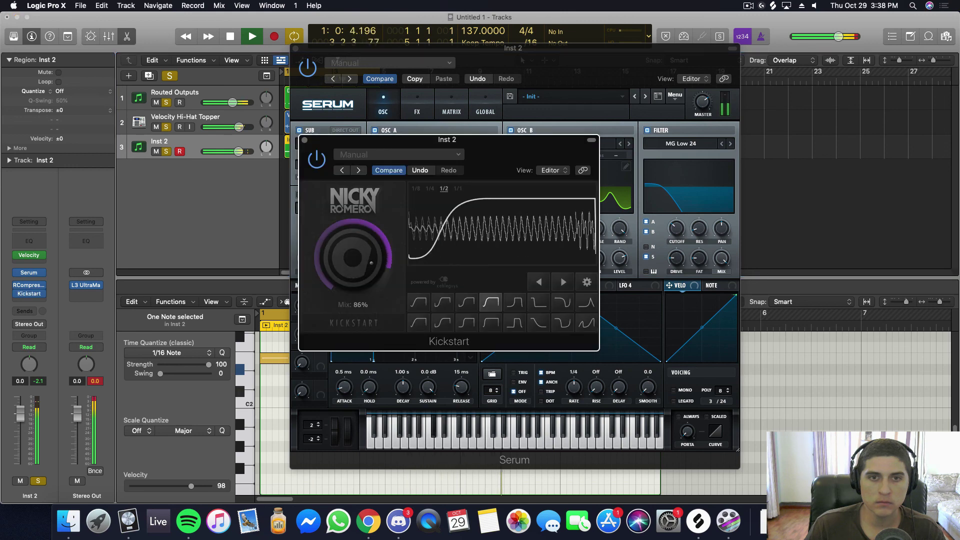
key(space)
click(304, 140)
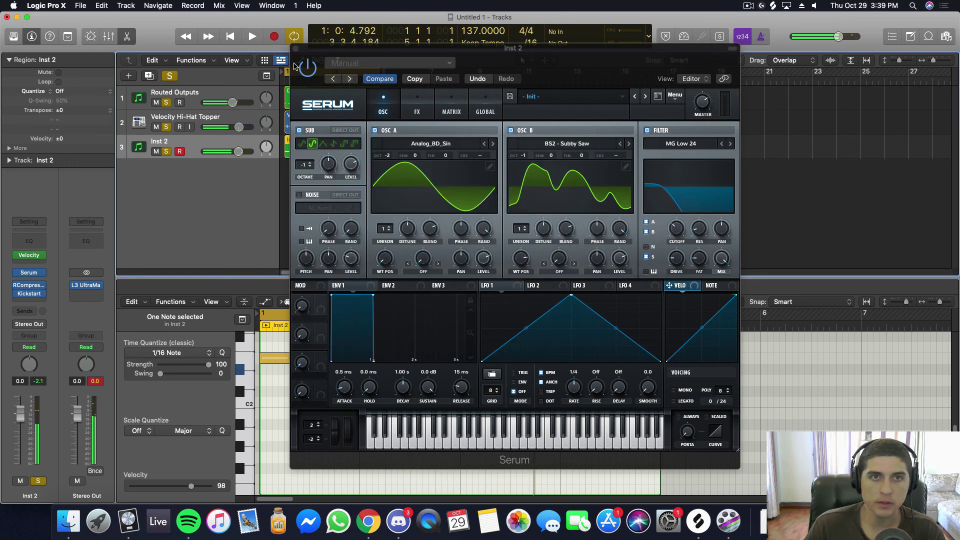
Add a Channel EQ to Inst 2 with a low cut at 34.6 Hz, 48 dB/Oct and Q 0.83.
click(295, 49)
click(34, 242)
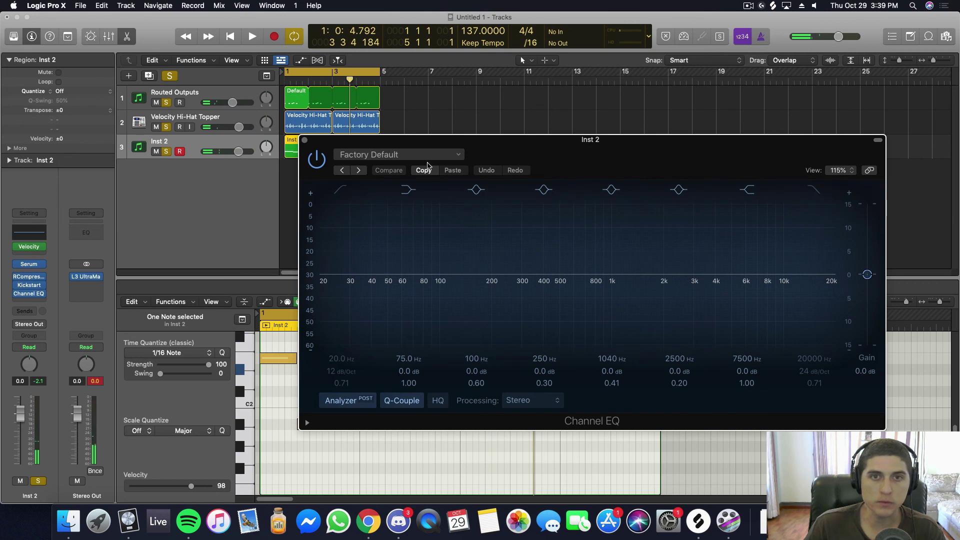
drag(467, 136, 470, 120)
click(337, 314)
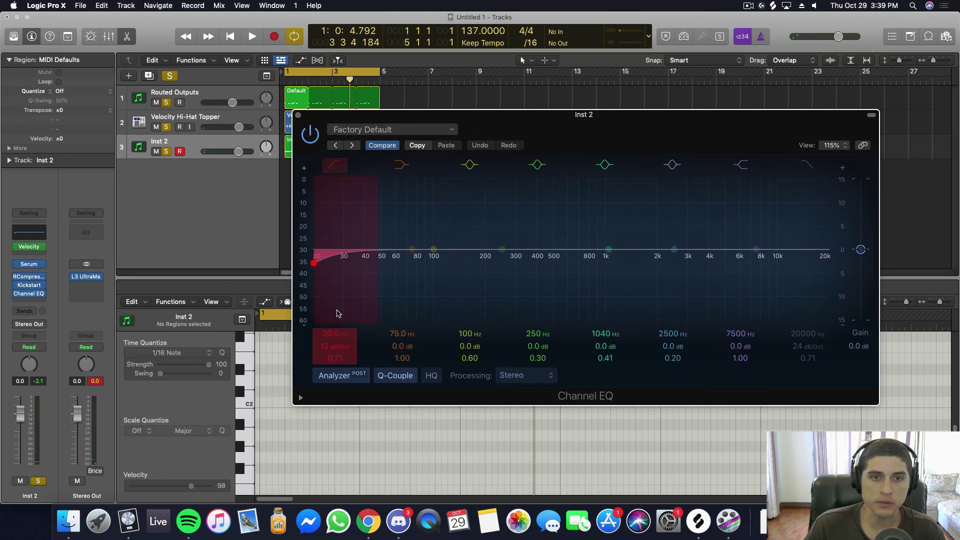
drag(337, 349, 333, 348)
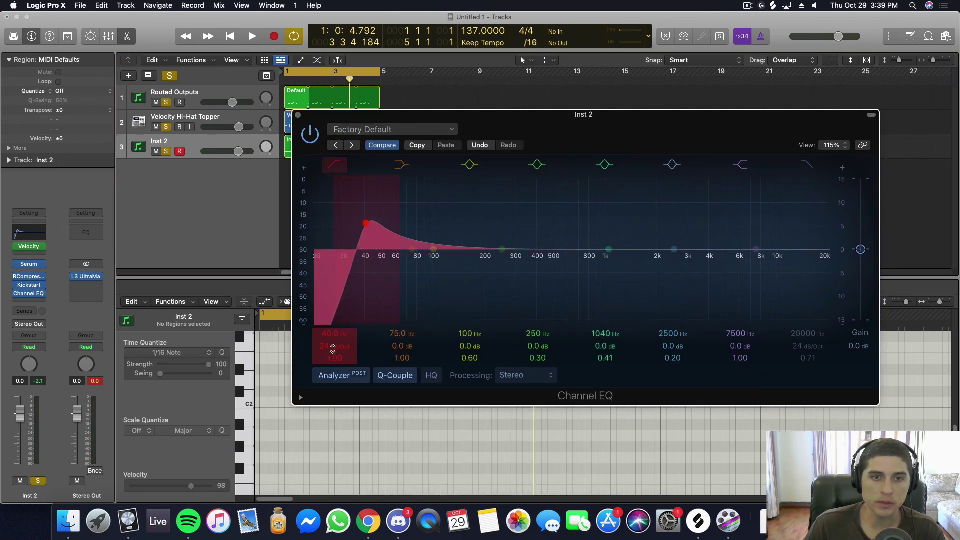
drag(369, 222, 355, 242)
drag(357, 128, 376, 174)
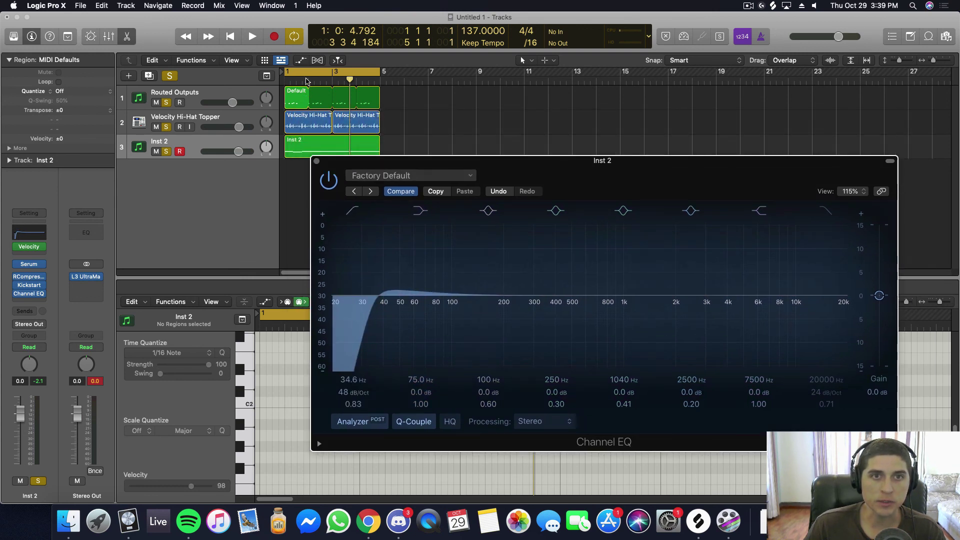
Play the loop from the beginning to hear the equalized bass with the drums.
key(Return)
click(361, 144)
key(space)
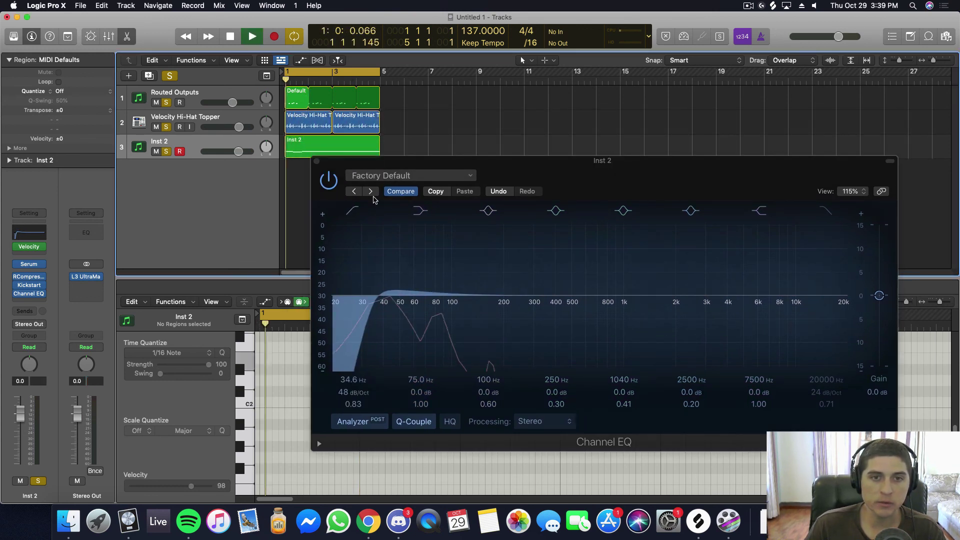
Set the Channel EQ low cut to 35.4 Hz, cut 1.0 dB at 91 Hz and boost 1.1 dB at 51 Hz.
mouse_move(344, 380)
mouse_down()
mouse_move(343, 357)
mouse_move(343, 382)
mouse_up()
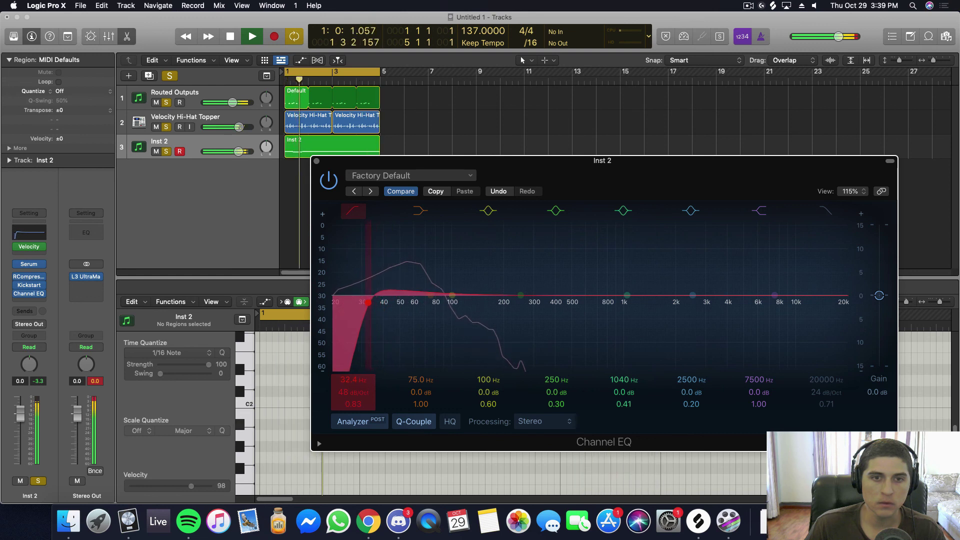
drag(452, 295, 428, 297)
drag(520, 295, 399, 291)
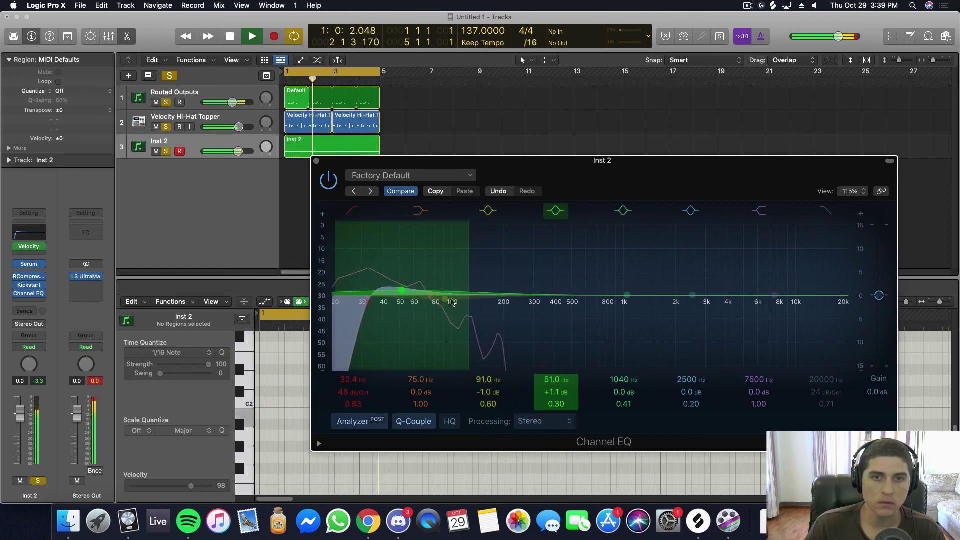
drag(370, 303, 374, 303)
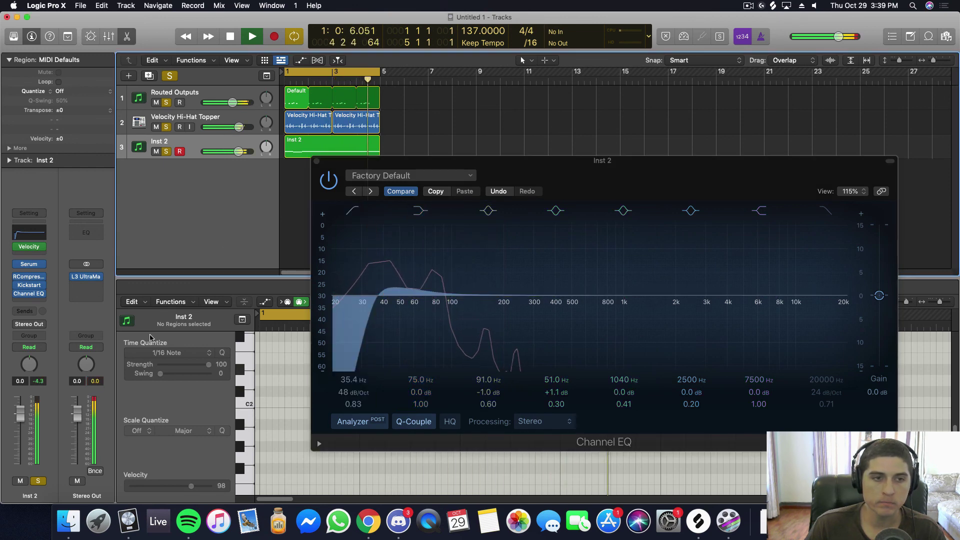
key(super+w)
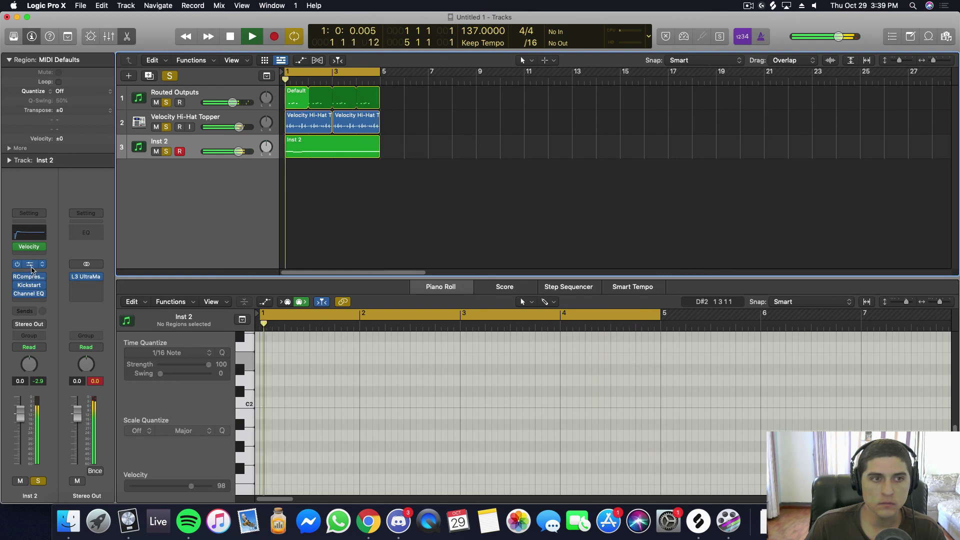
Check the Serum patch on Inst 2 and stop playback.
click(29, 265)
key(space)
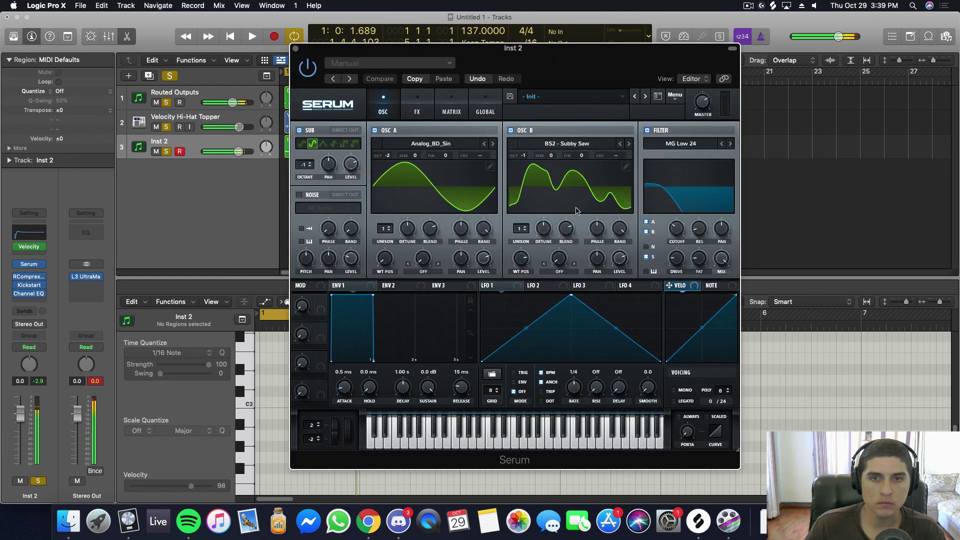
click(297, 50)
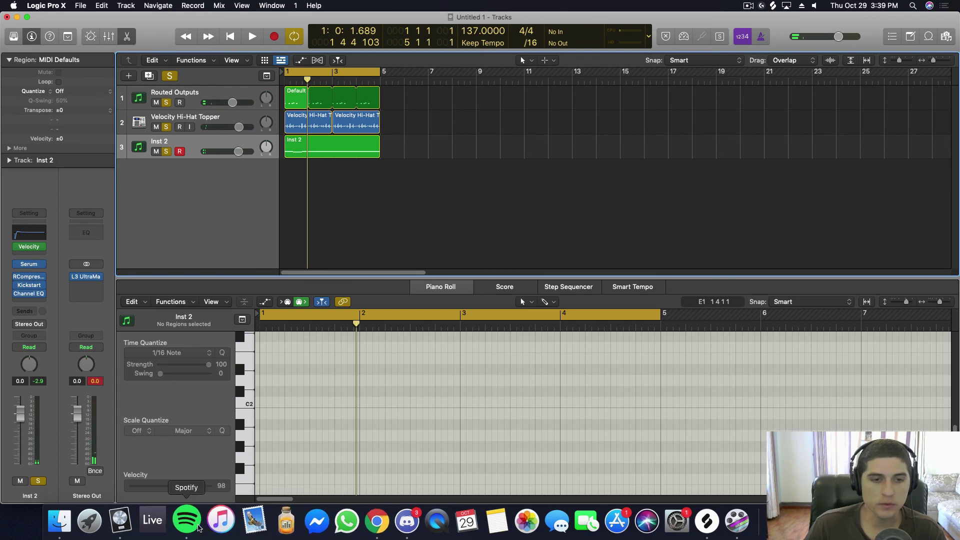
Switch to Chrome, listen to Kliptown Empyrean on SoundCloud from about 1:38, pause it and return to Logic Pro X.
click(367, 521)
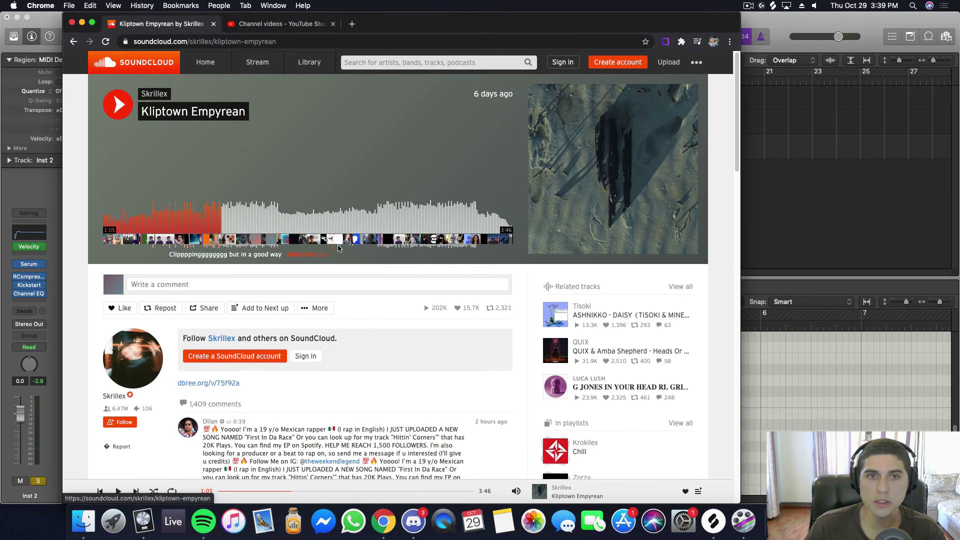
click(257, 209)
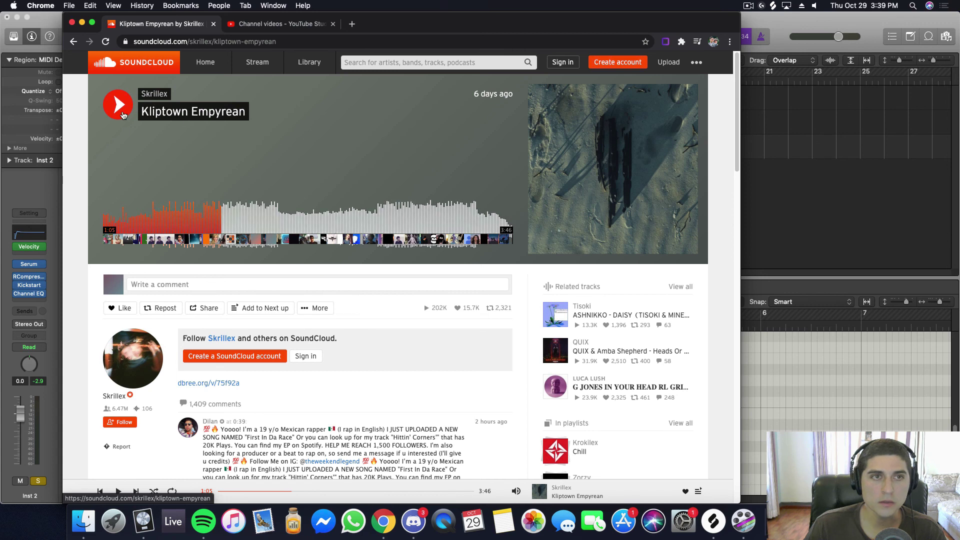
click(280, 219)
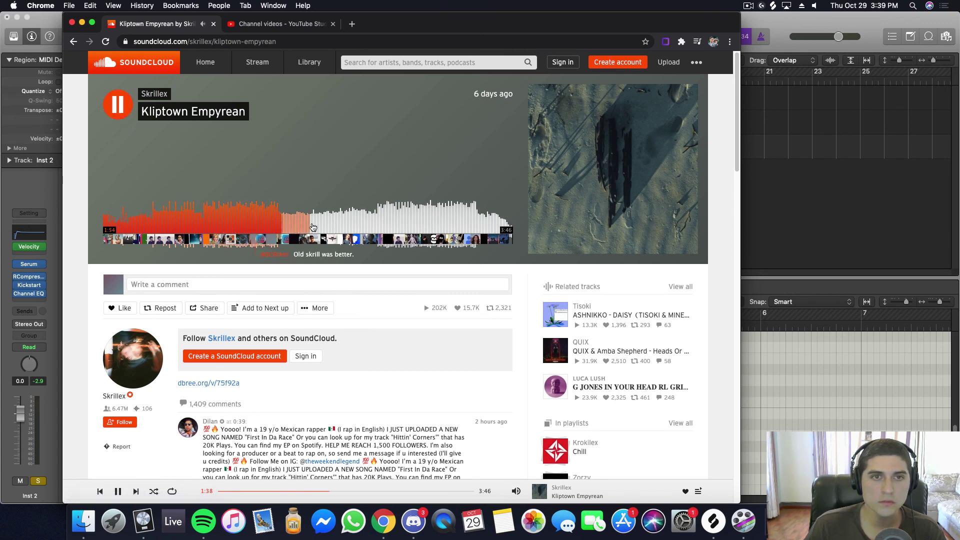
click(117, 102)
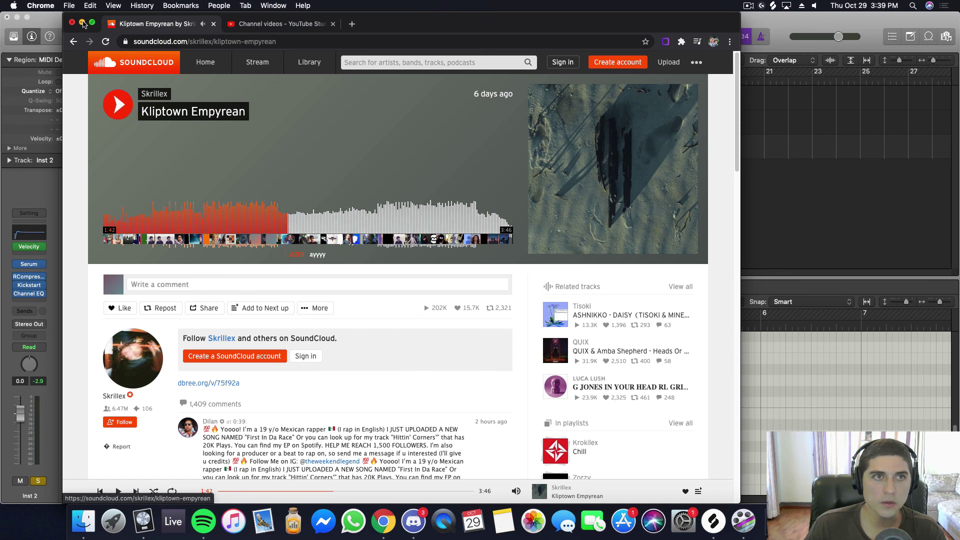
click(81, 23)
Copy the Inst 2 region to bar 7 and move the cycle range to bars 7 to 11.
click(318, 140)
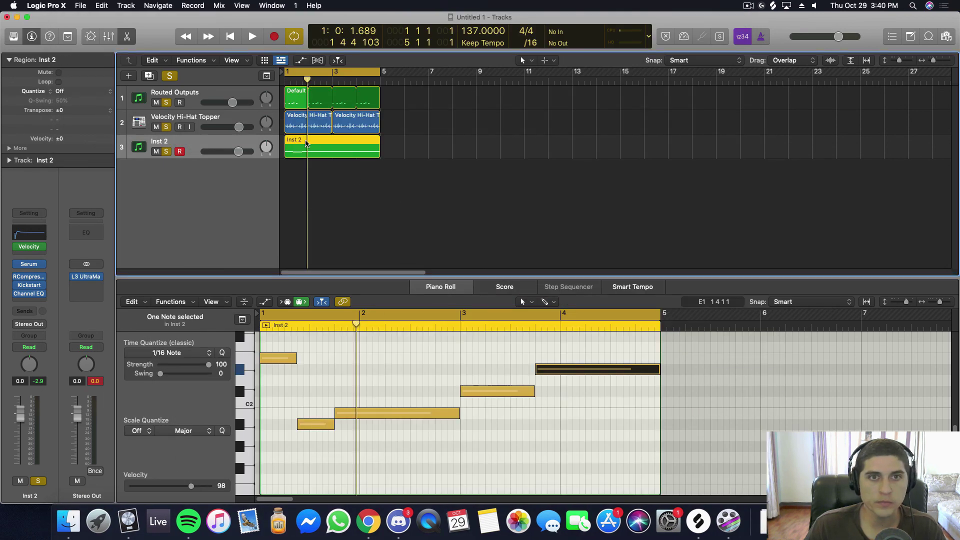
drag(306, 144, 450, 145)
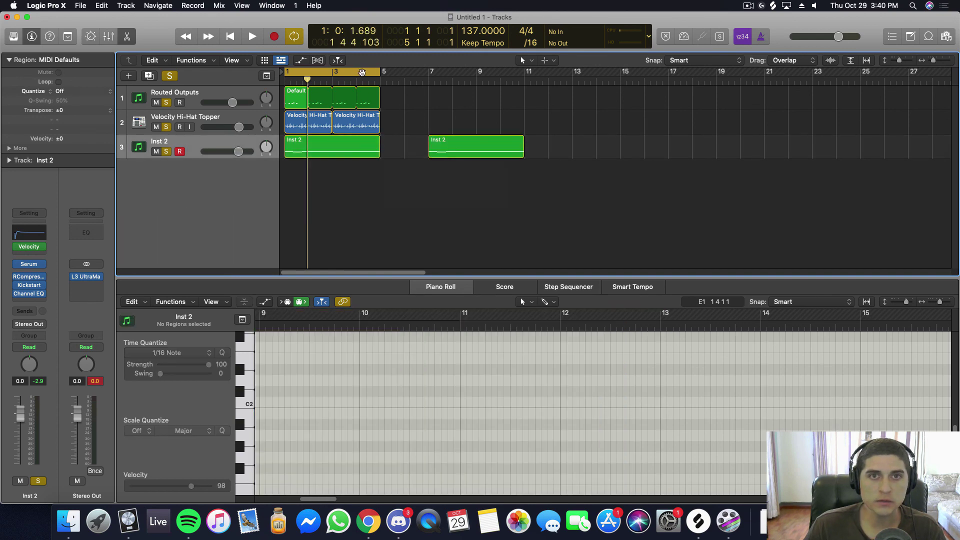
drag(362, 72, 506, 73)
Delete all notes but the opening E2 in the copied region, and extend that note to the region's end at bar 11.
click(434, 148)
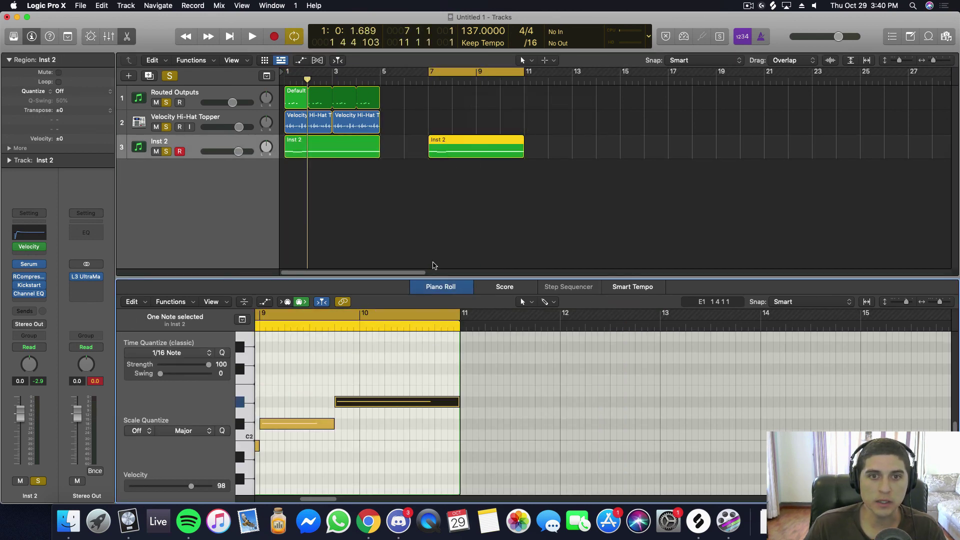
click(350, 414)
key(super+Left)
key(super+Down)
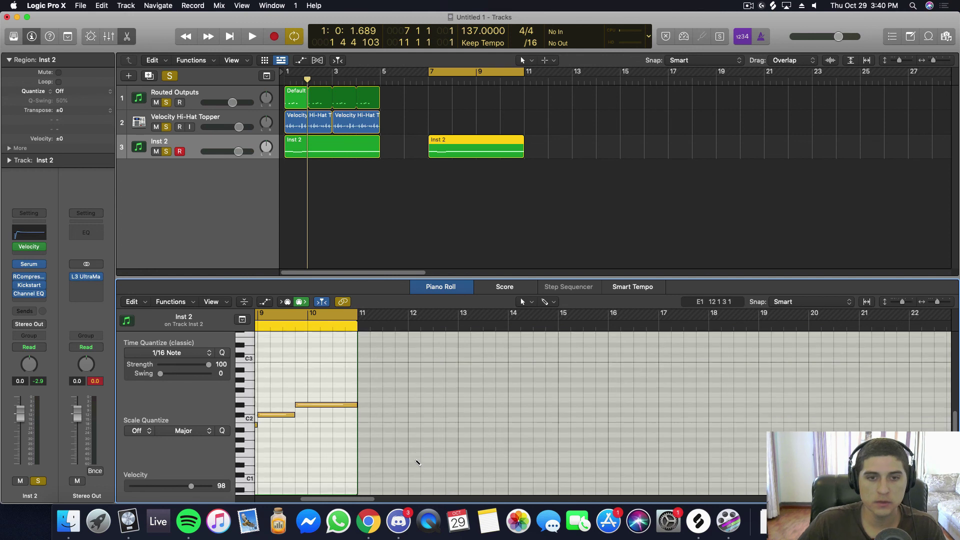
scroll(418, 462, left, 5)
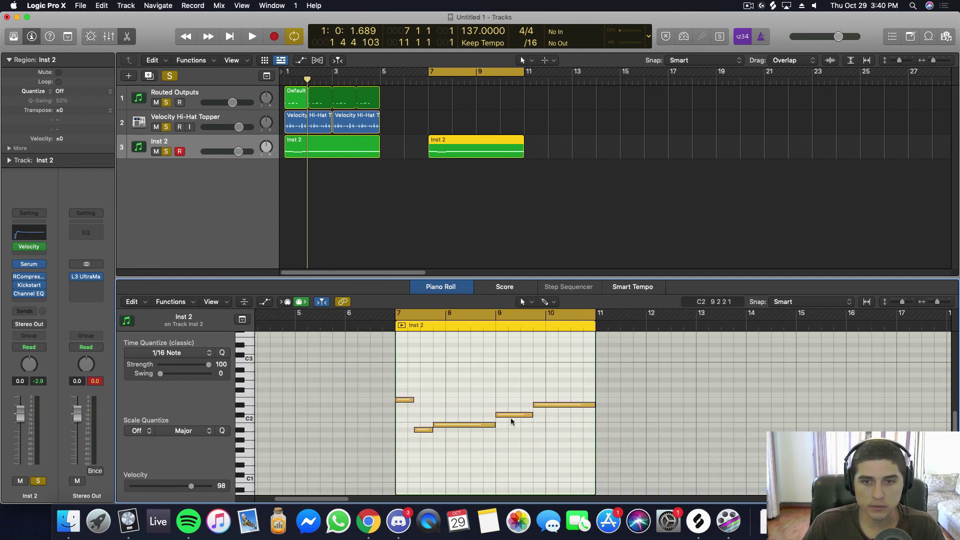
drag(419, 385, 557, 444)
key(Delete)
click(411, 401)
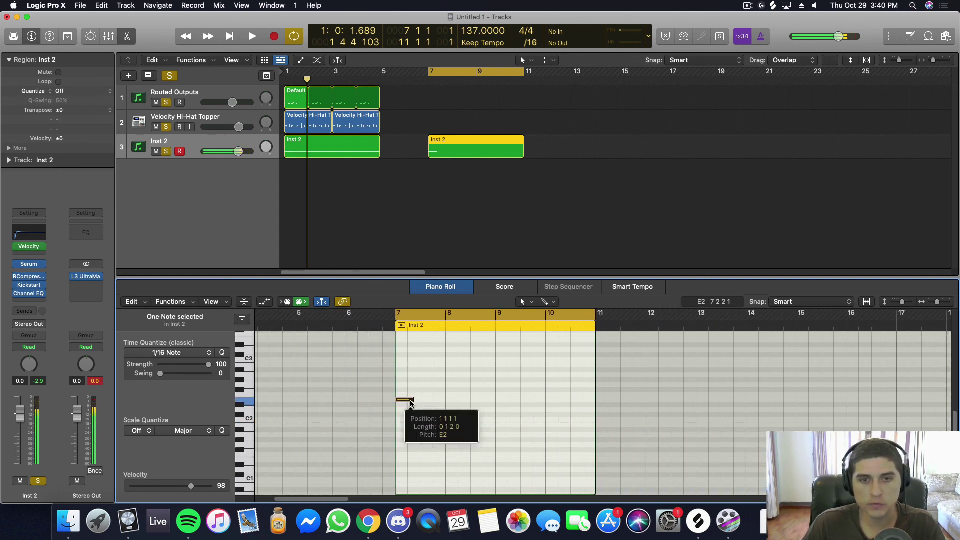
drag(411, 401, 595, 457)
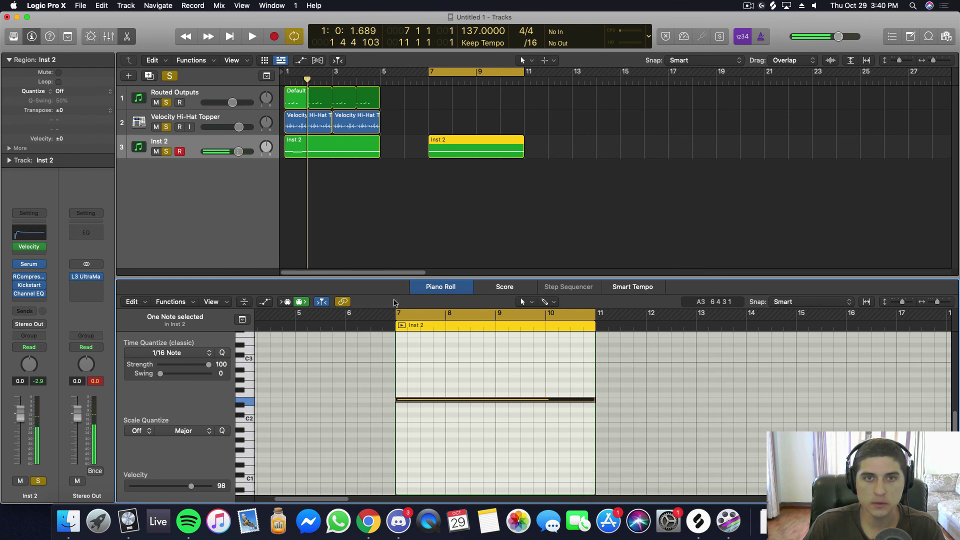
key(space)
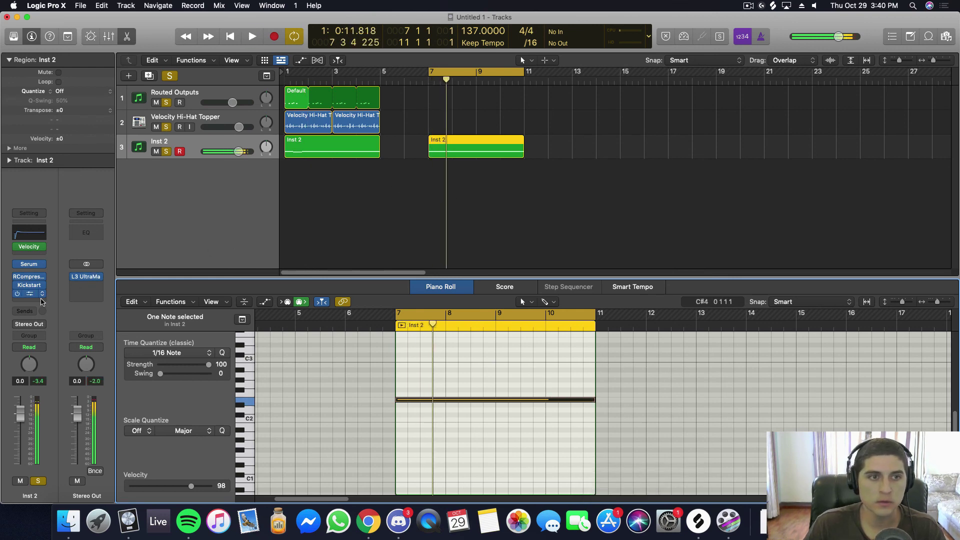
Insert a stereo AutoFilter after the Channel EQ on Inst 2.
click(42, 300)
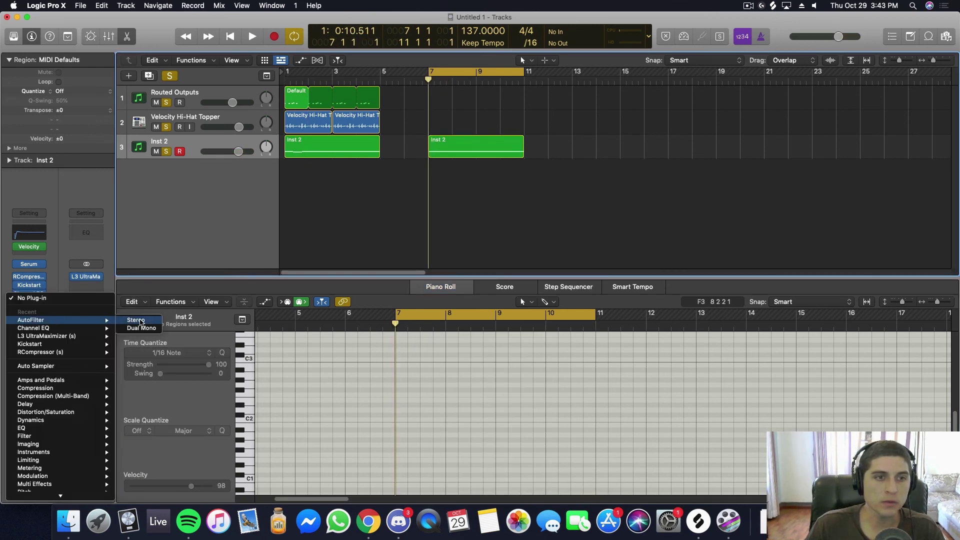
click(138, 320)
drag(515, 141, 560, 155)
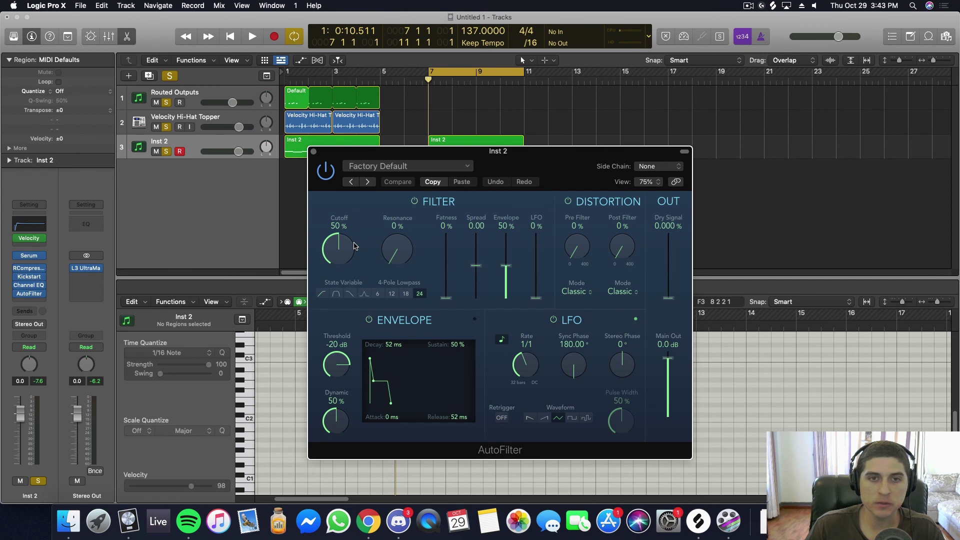
drag(498, 152, 534, 145)
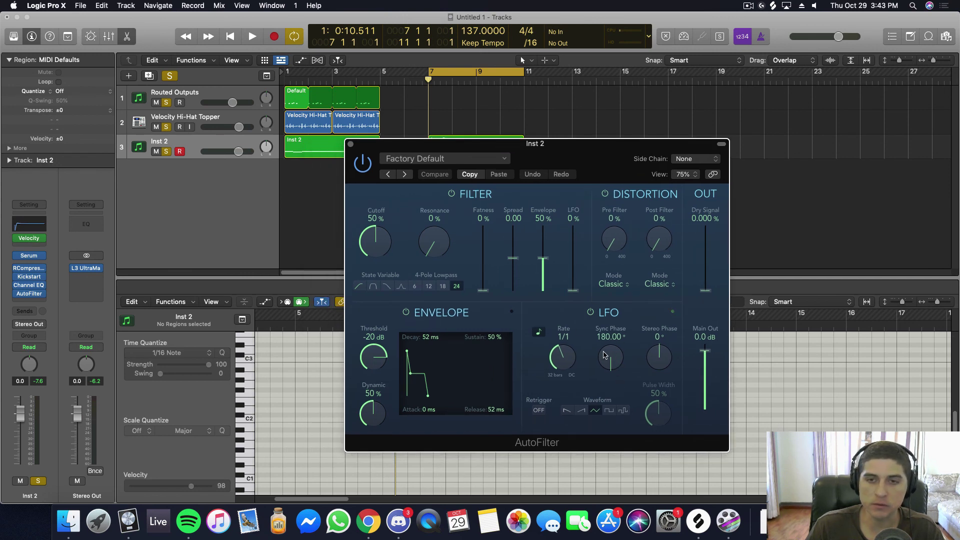
Set the AutoFilter's LFO amount to 100% and its LFO rate to 1/16t while the bass note loops.
key(space)
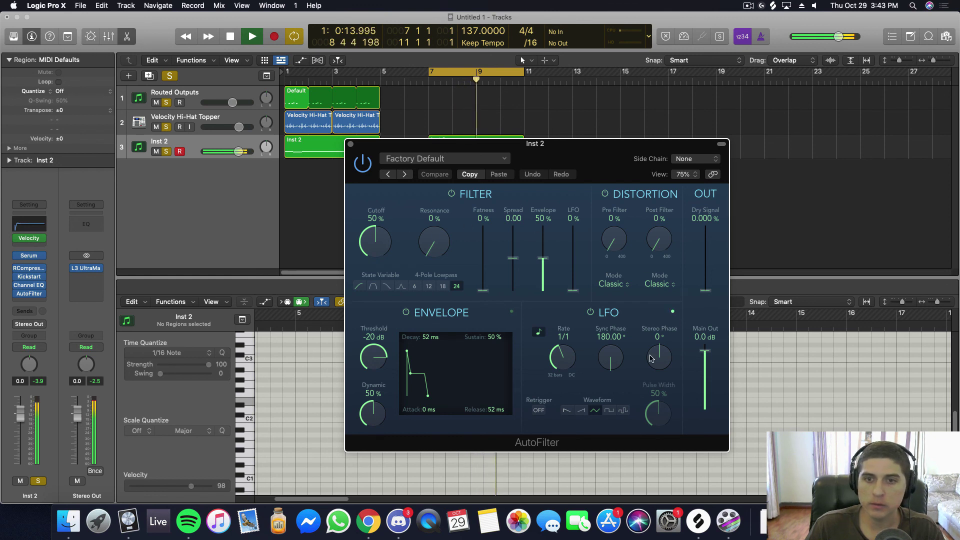
drag(576, 294, 574, 222)
drag(564, 359, 569, 302)
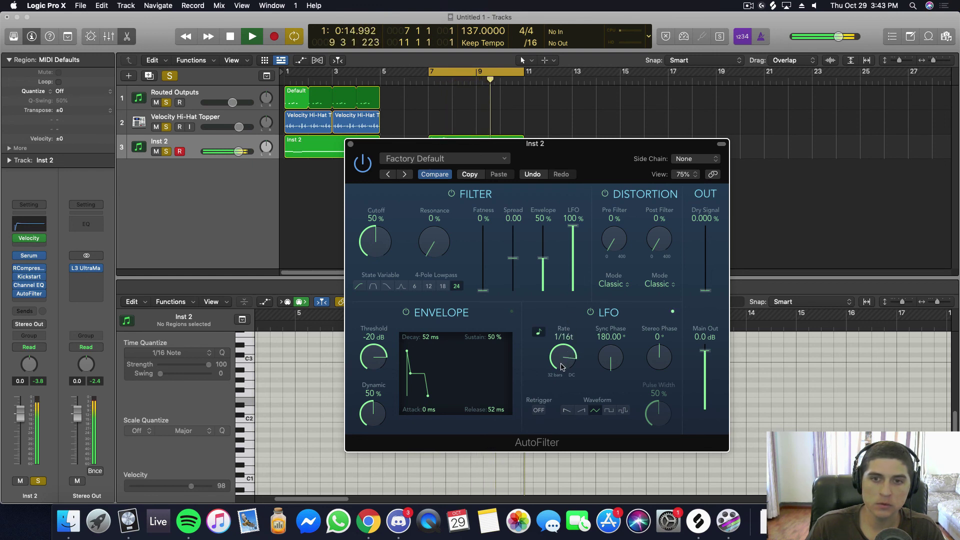
scroll(559, 365, up, 2)
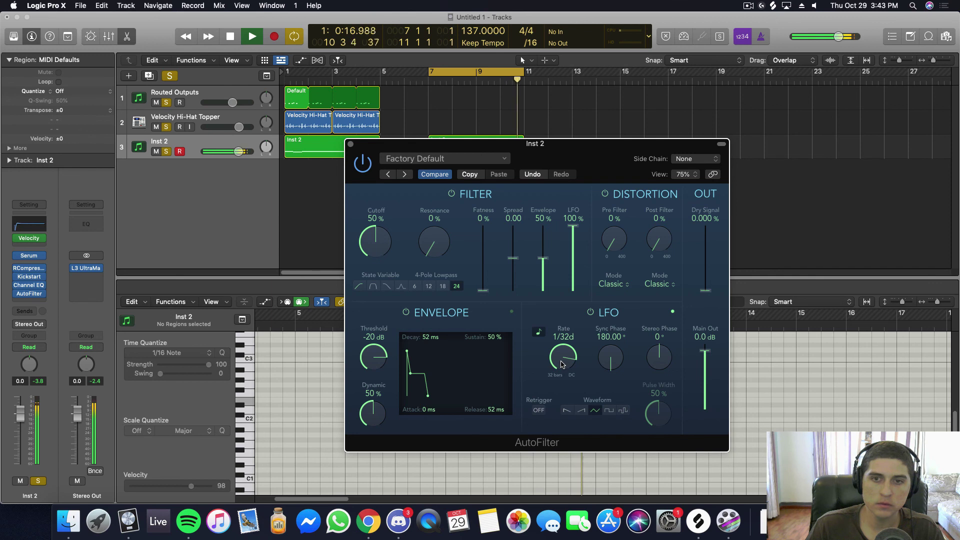
scroll(561, 364, down, 2)
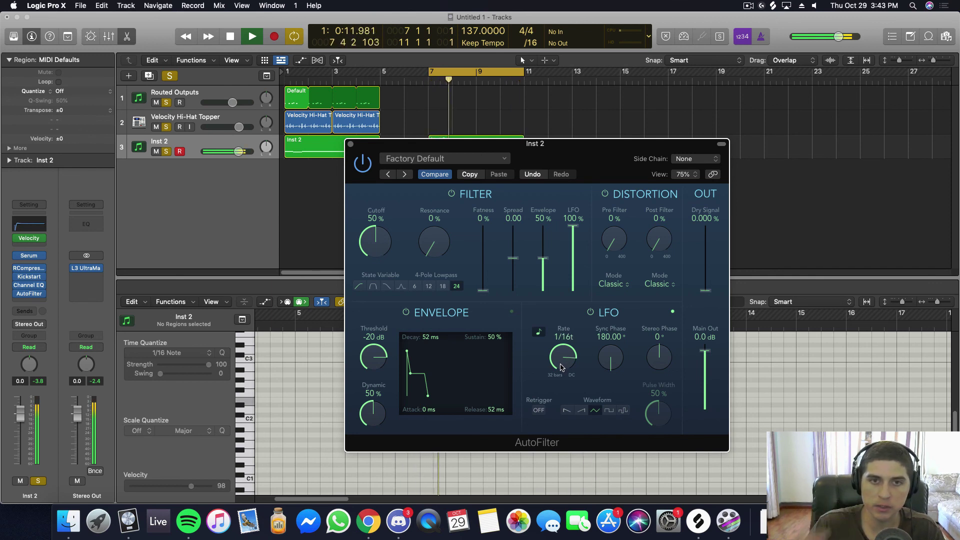
scroll(565, 362, down, 1)
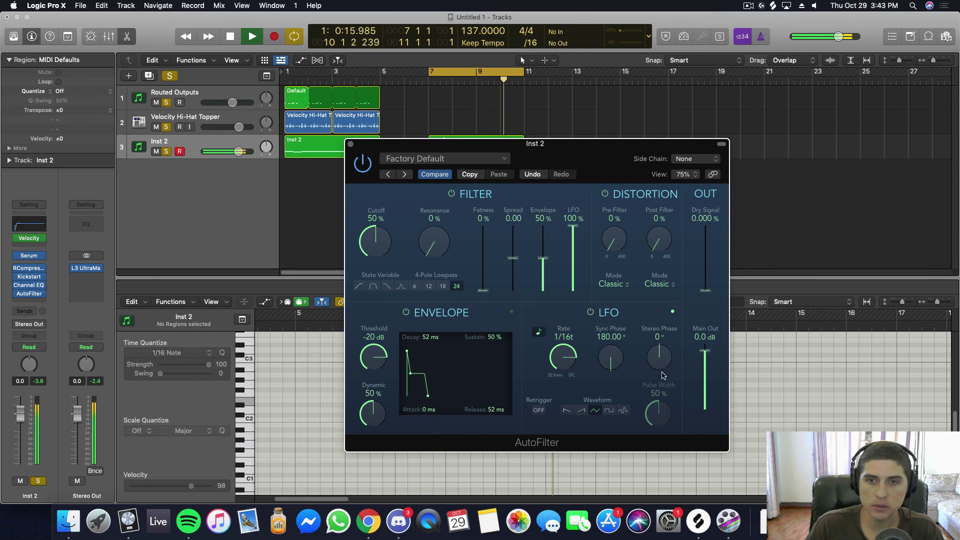
Try AutoFilter cutoff settings between 78% and 98% during playback, ending at 85% with the LFO amount at 100%.
scroll(373, 241, up, 5)
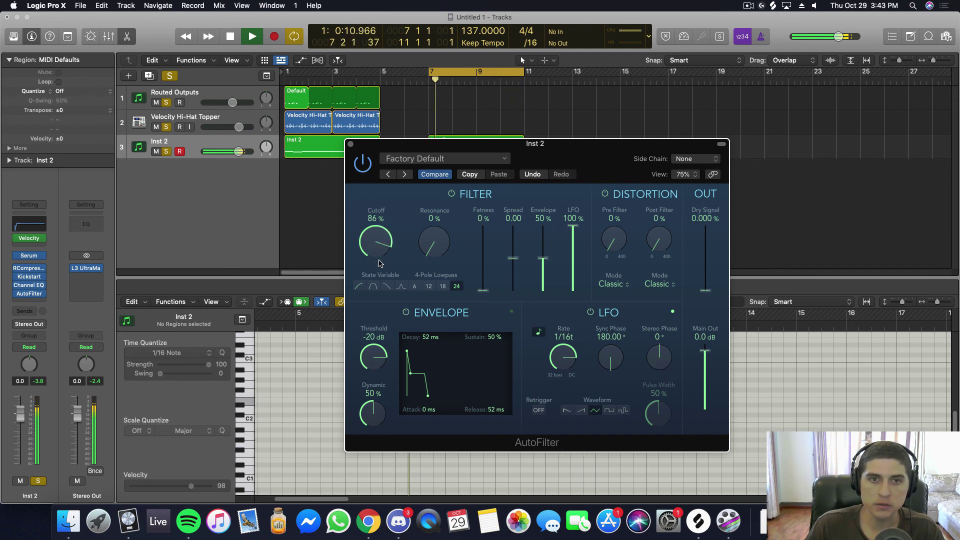
drag(380, 240, 379, 207)
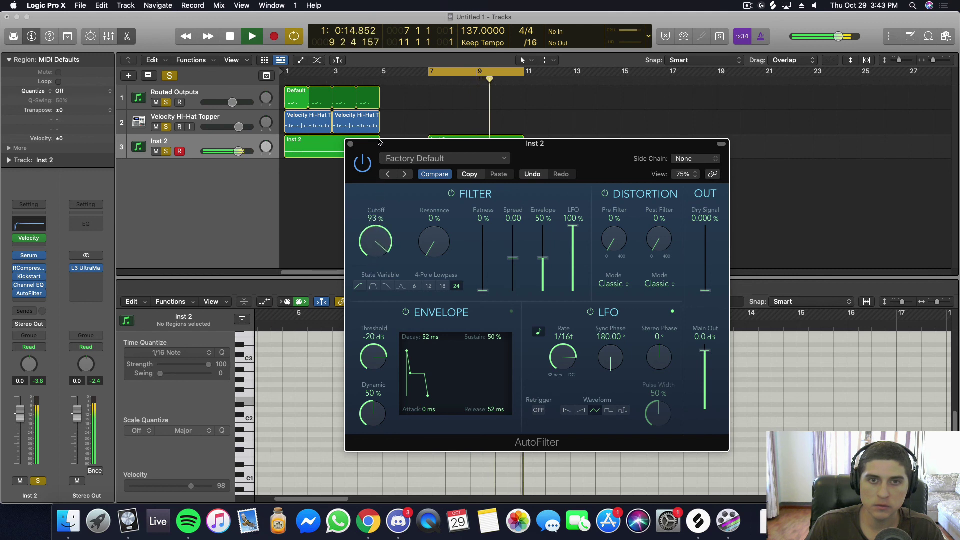
scroll(380, 246, up, 1)
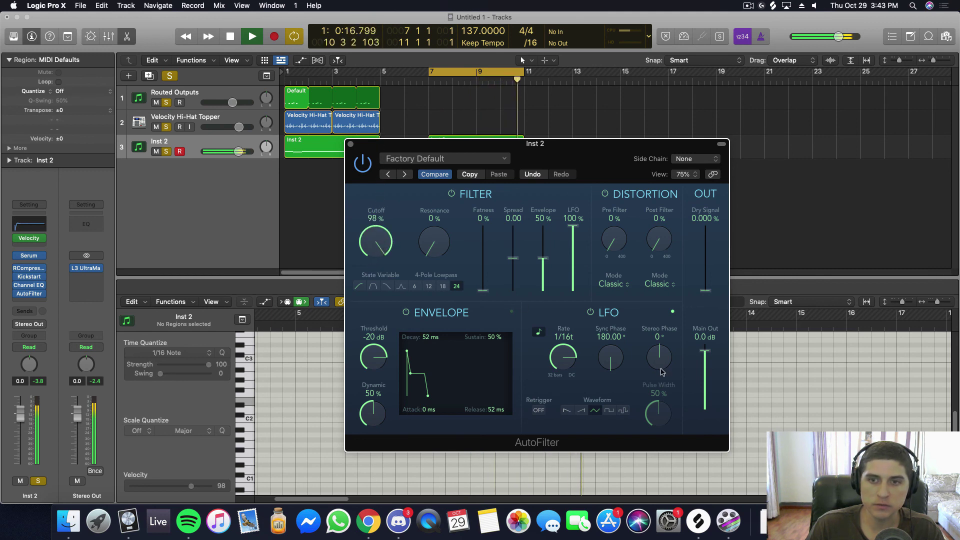
drag(573, 226, 573, 247)
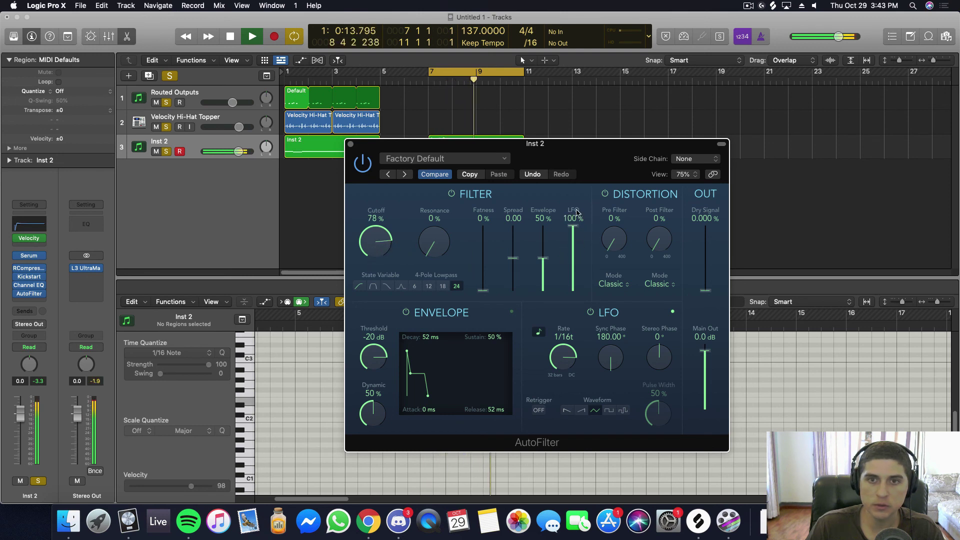
drag(375, 242, 383, 250)
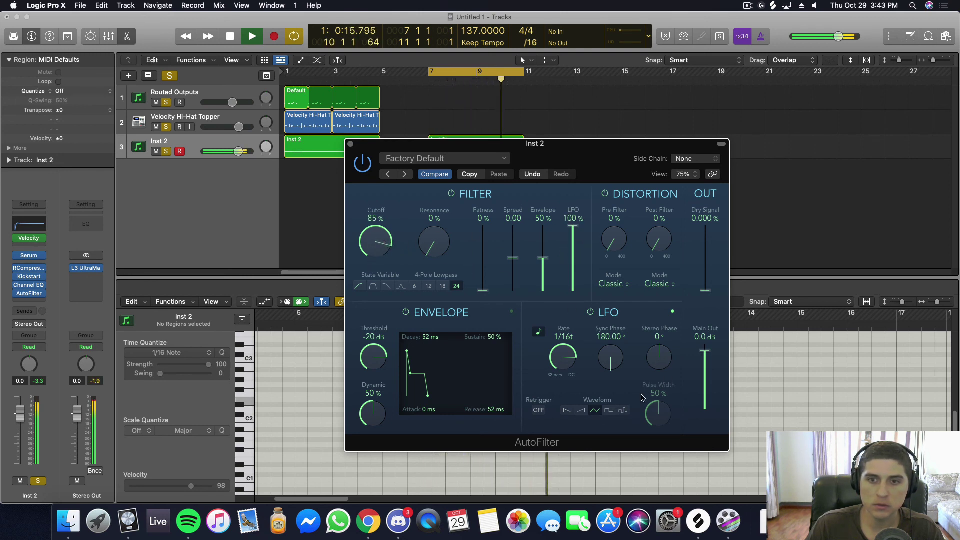
Switch the LFO to a square waveform with 85% pulse width, and set the cutoff to 100% and LFO amount to 54%.
click(609, 411)
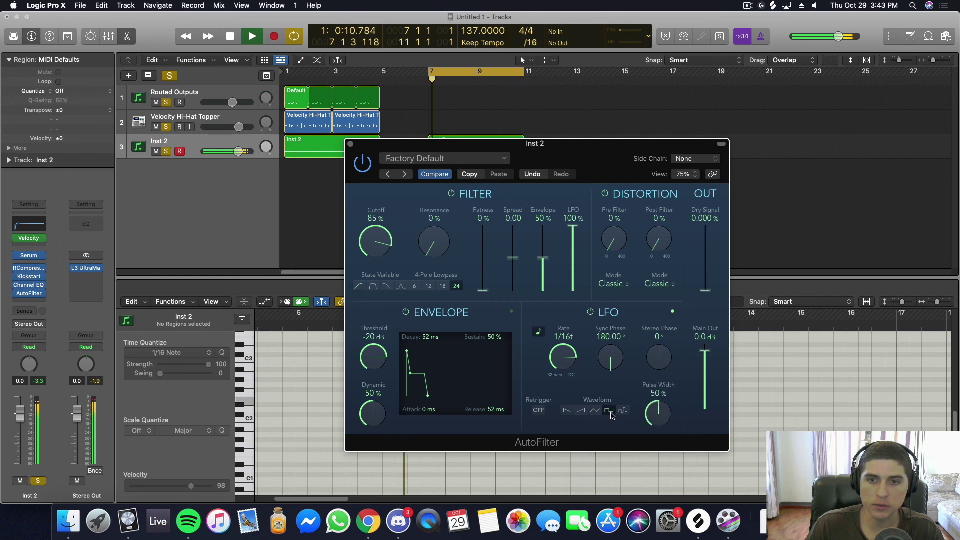
drag(660, 422, 662, 413)
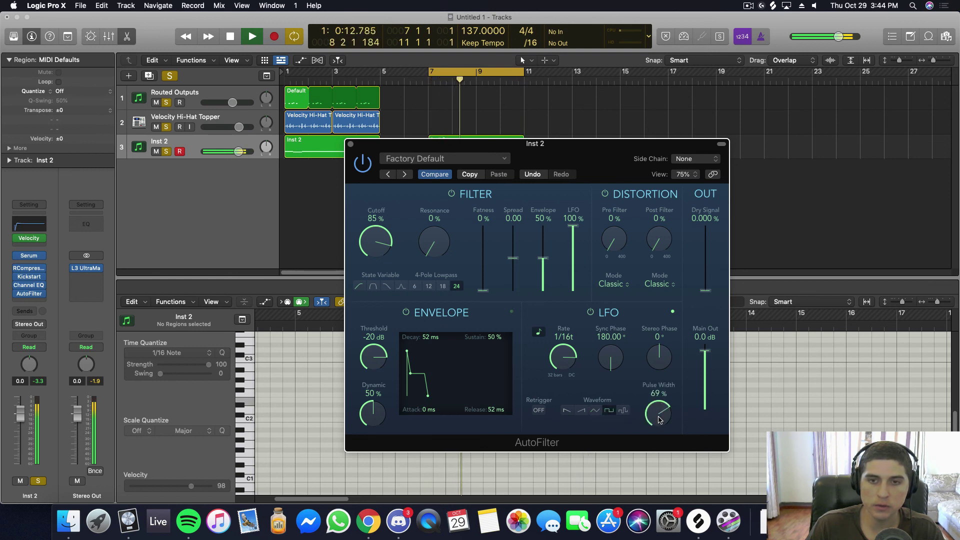
drag(377, 253, 379, 235)
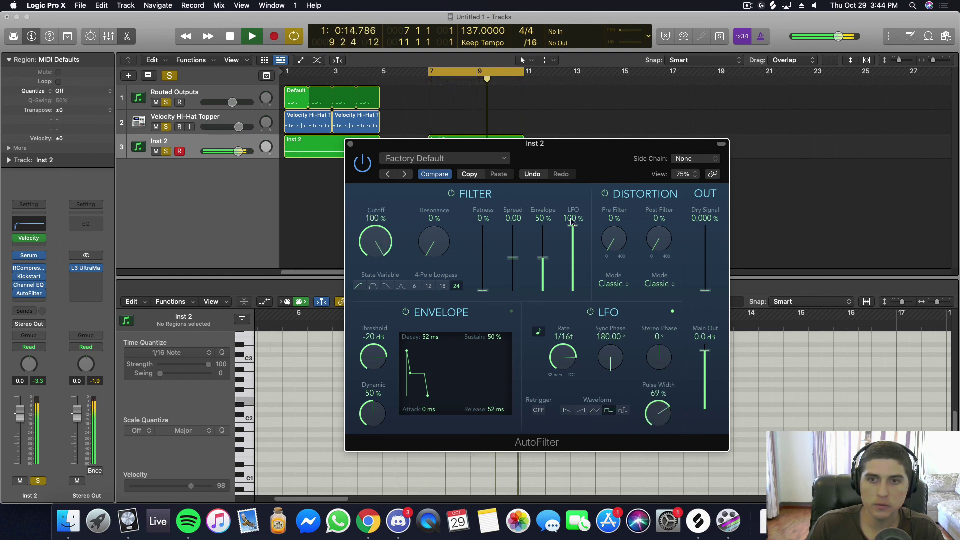
drag(573, 221, 573, 255)
drag(658, 403, 658, 422)
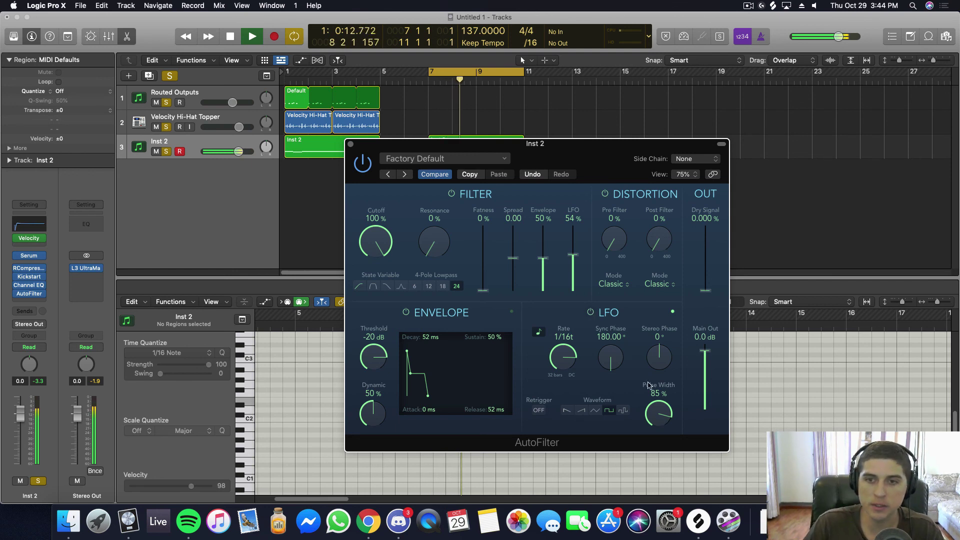
Reduce the AutoFilter's LFO pulse width to 81% and raise the Channel EQ's low-cut frequency to about 59.5 Hz.
drag(667, 427, 666, 418)
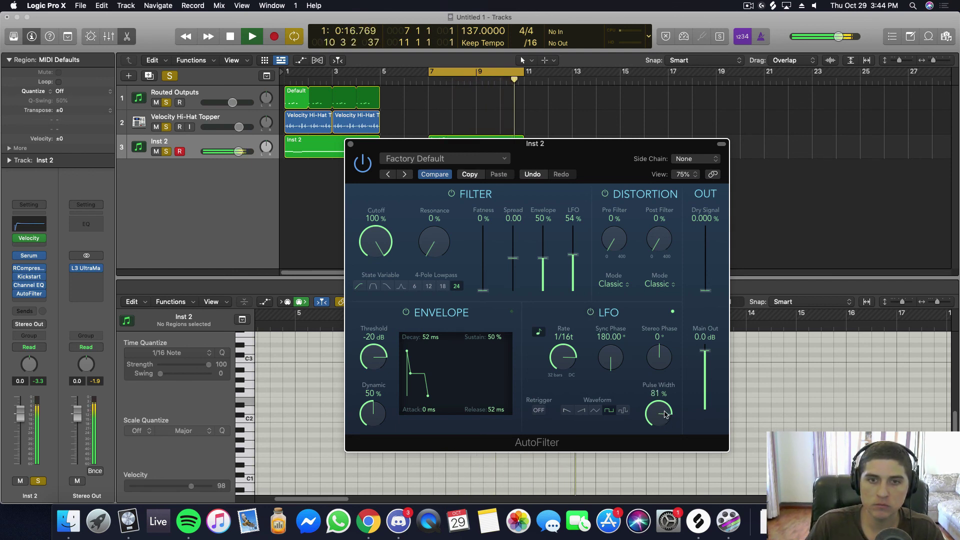
click(29, 285)
drag(363, 298, 422, 302)
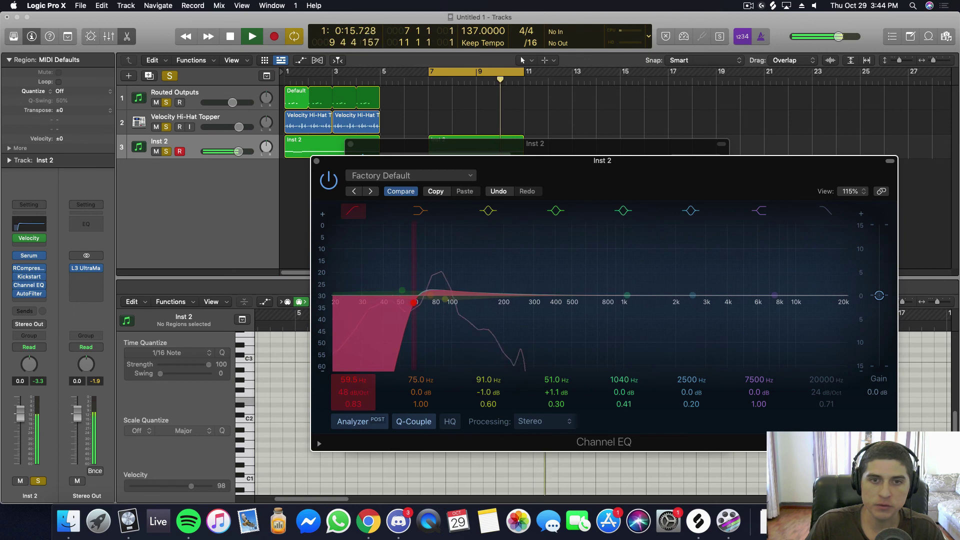
click(29, 294)
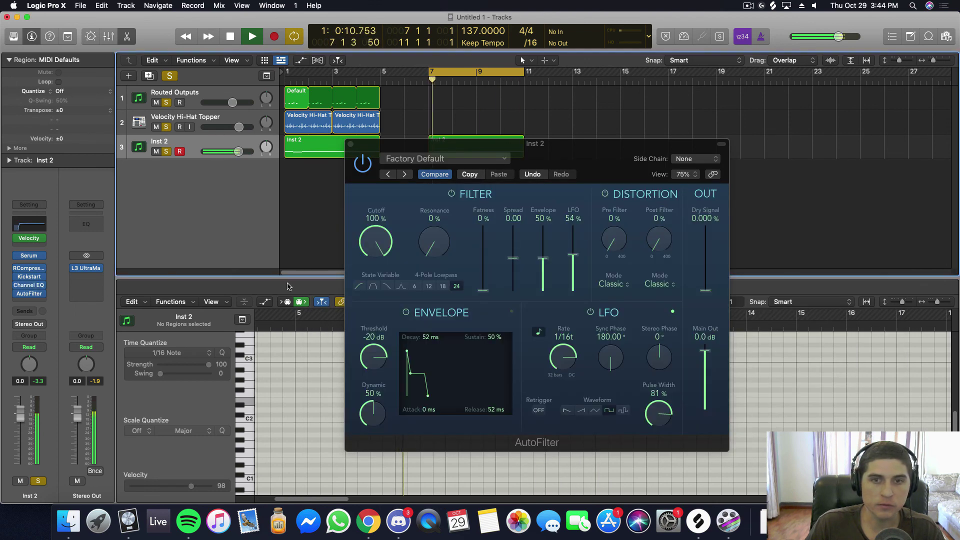
Raise the AutoFilter's LFO amount to 100% and lower its pulse width to 54% during playback, then stop the loop.
drag(654, 426, 658, 421)
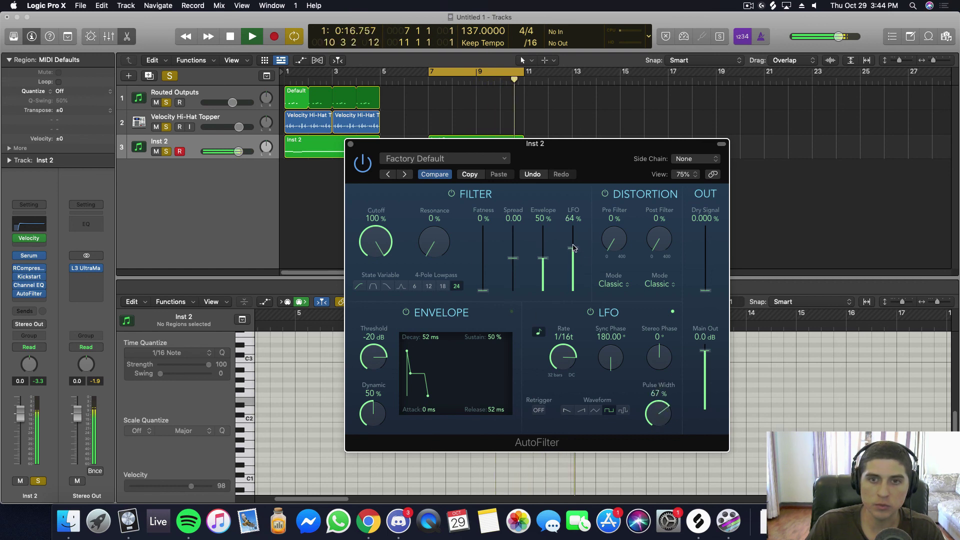
drag(574, 256, 573, 225)
drag(659, 413, 660, 418)
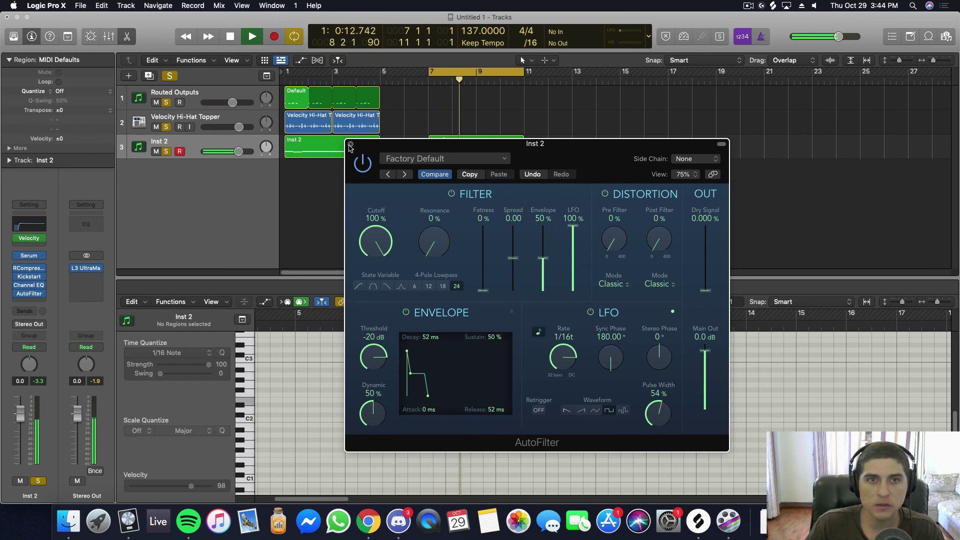
key(space)
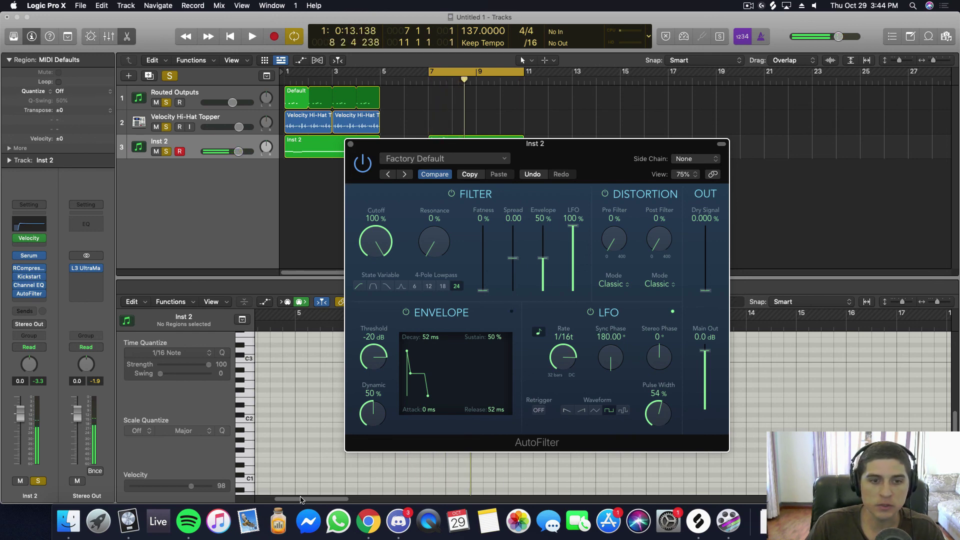
Switch to Chrome and listen to reference passages of Kliptown Empyrean on SoundCloud, including the one around 0:40, then pause the track.
click(368, 522)
click(123, 103)
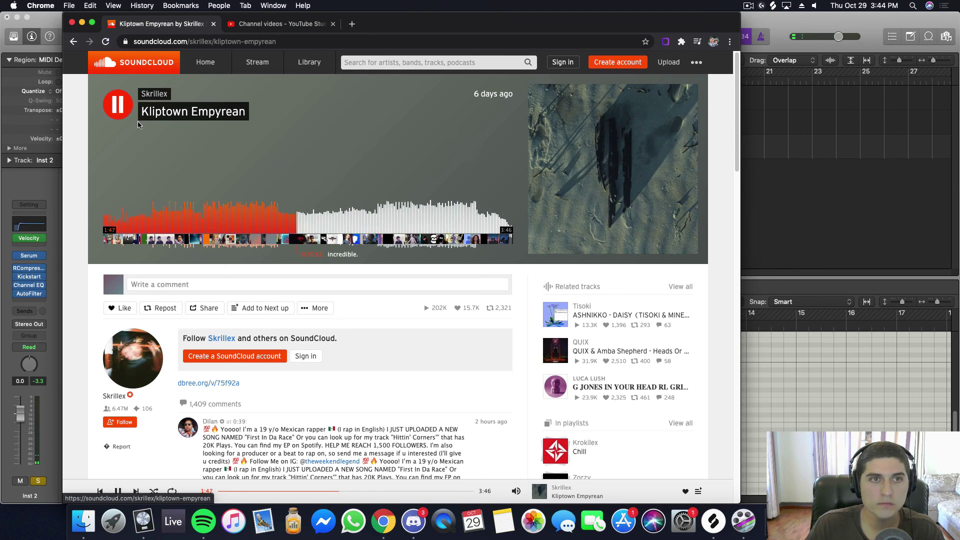
click(282, 219)
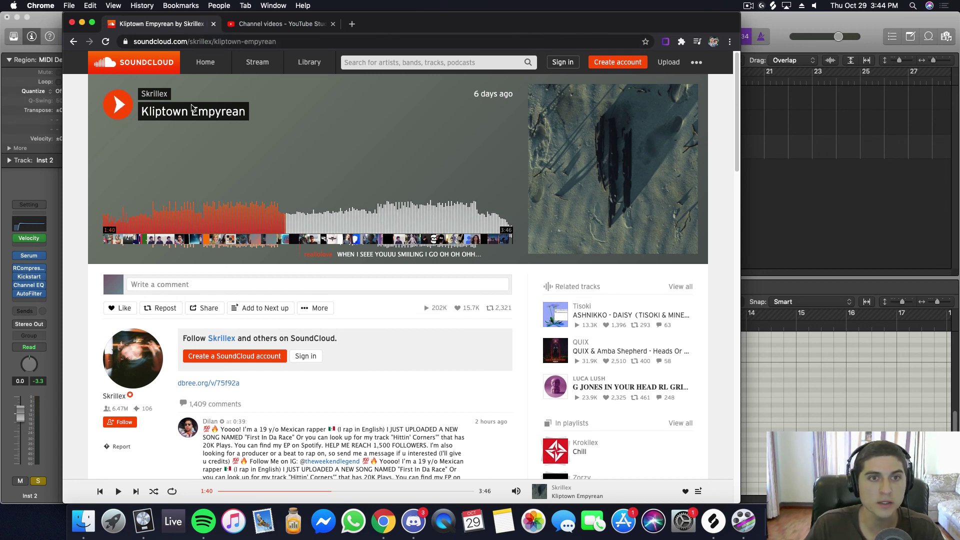
click(179, 220)
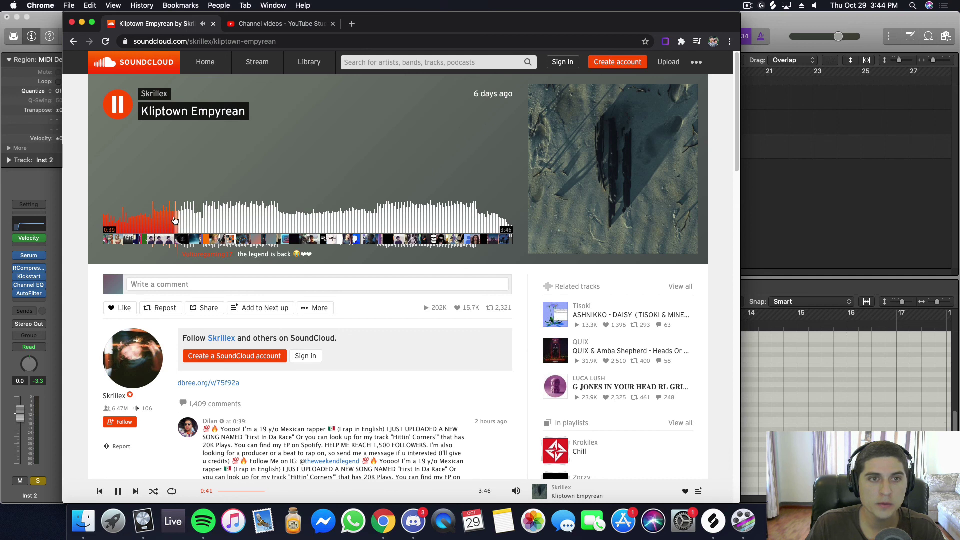
click(117, 107)
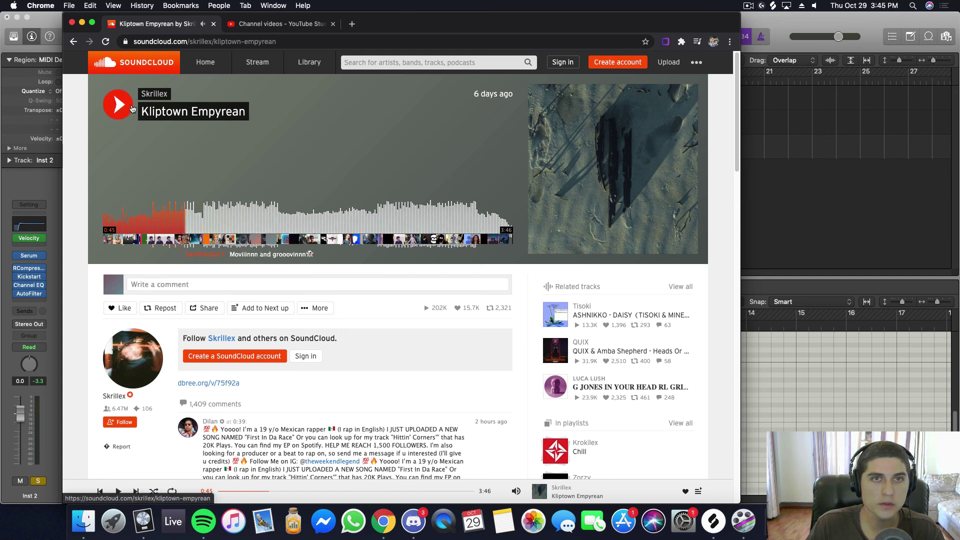
Return to Logic Pro X and set the AutoFilter to the 6 dB lowpass slope with 44% pulse width while the loop plays.
click(789, 25)
key(space)
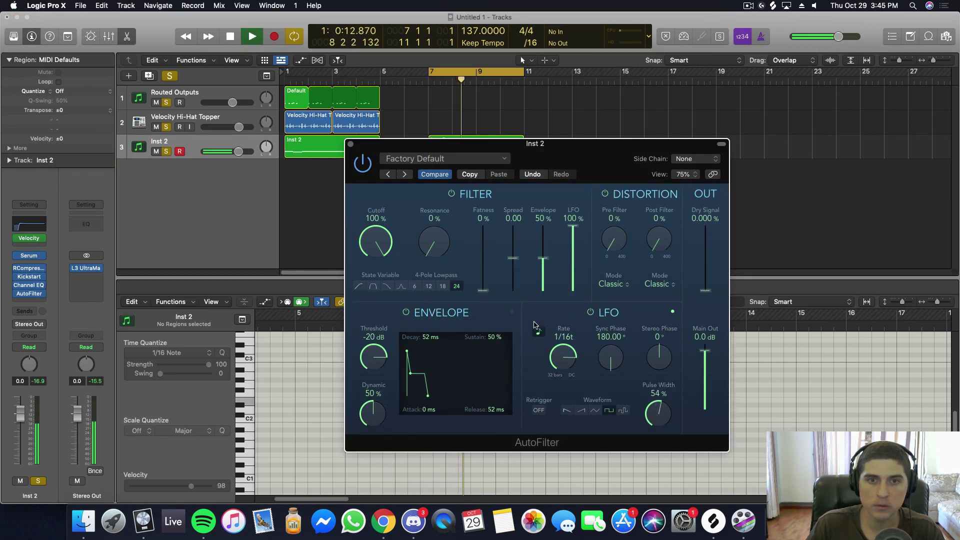
click(414, 286)
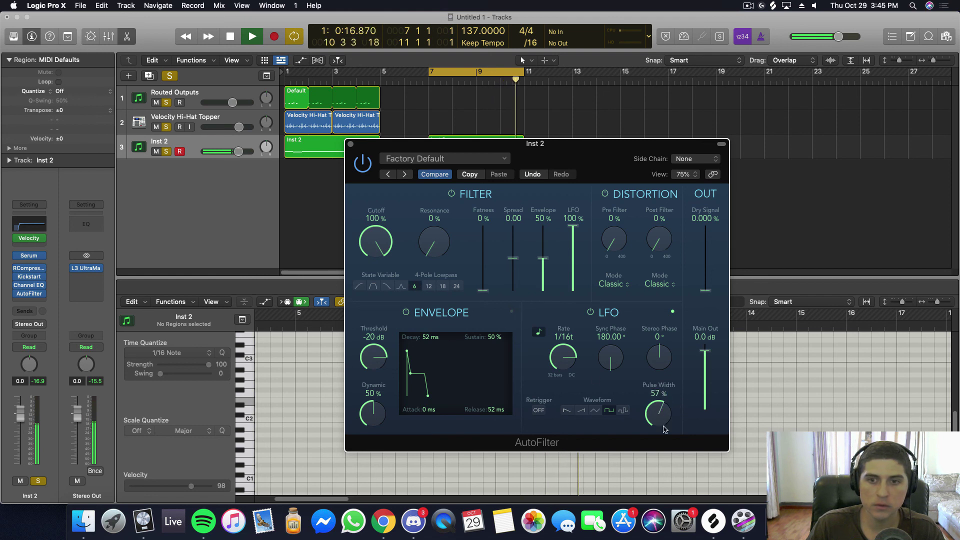
drag(650, 413, 659, 420)
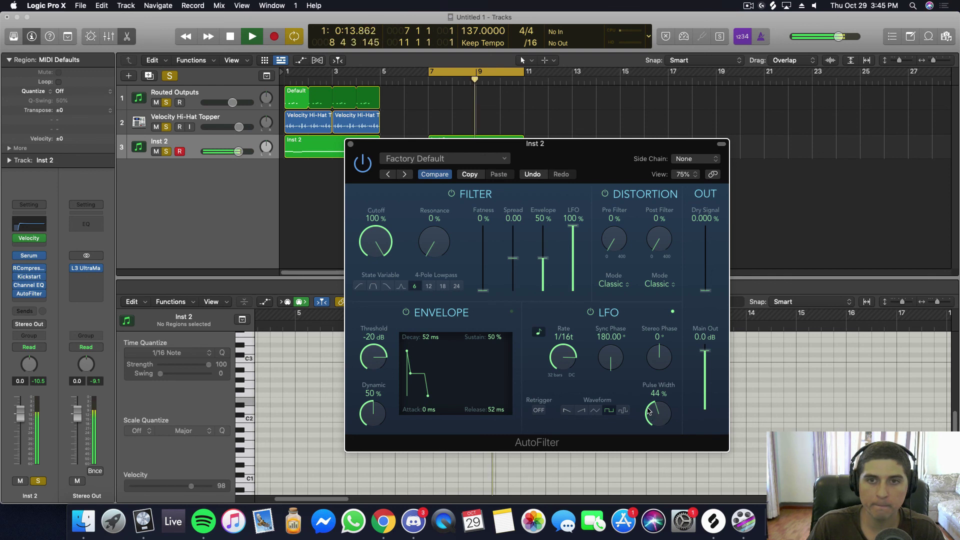
key(space)
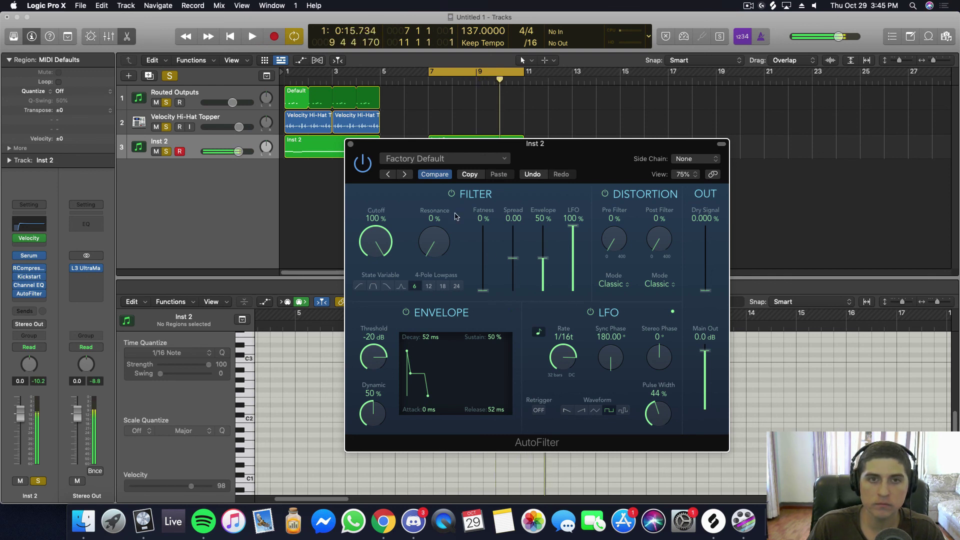